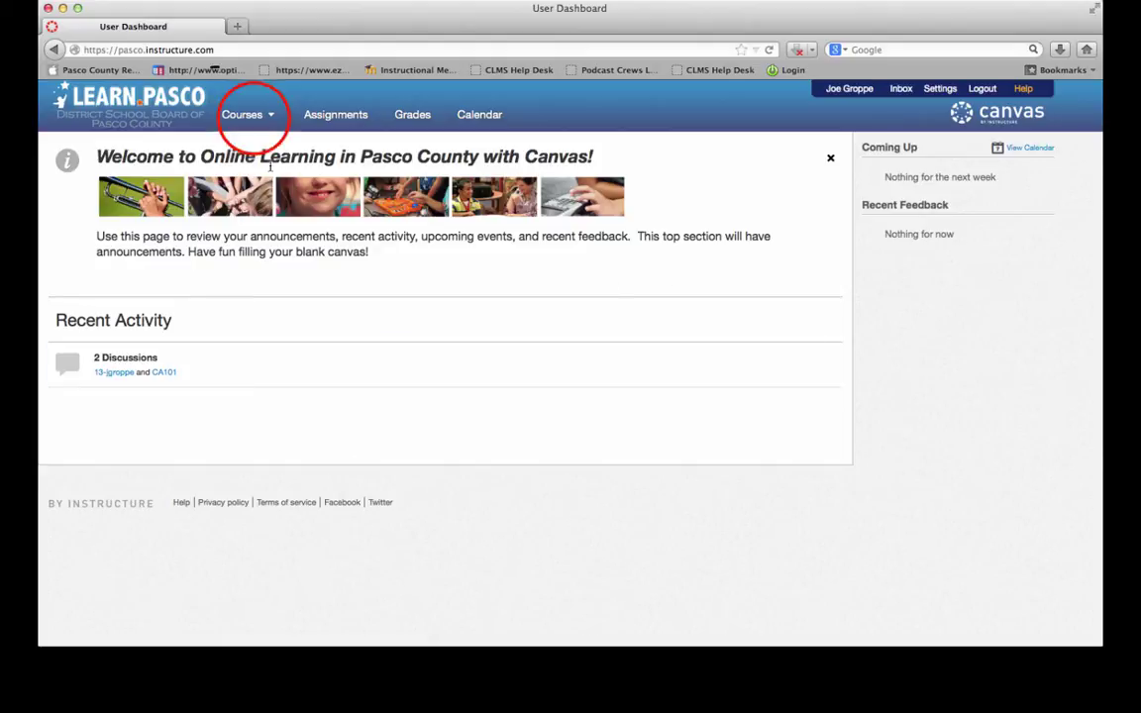
# Open the practice course from the Courses menu and go to its Quizzes page
pyautogui.click(250, 119)
pyautogui.click(255, 193)
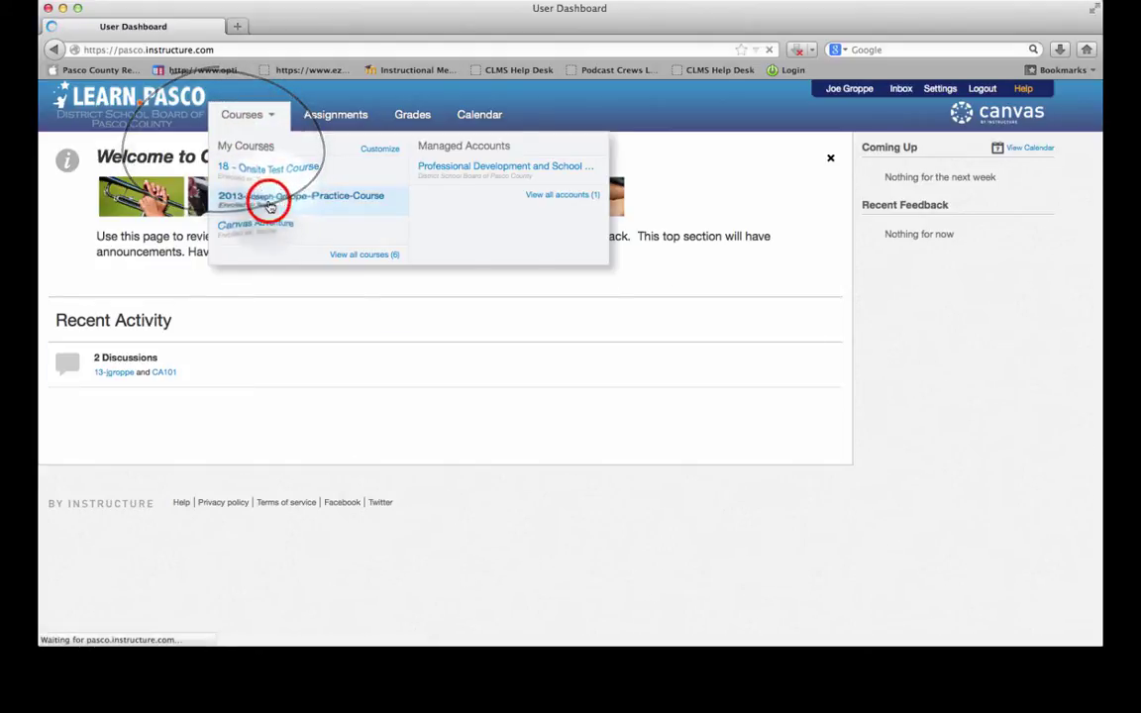
pyautogui.click(259, 114)
pyautogui.click(283, 194)
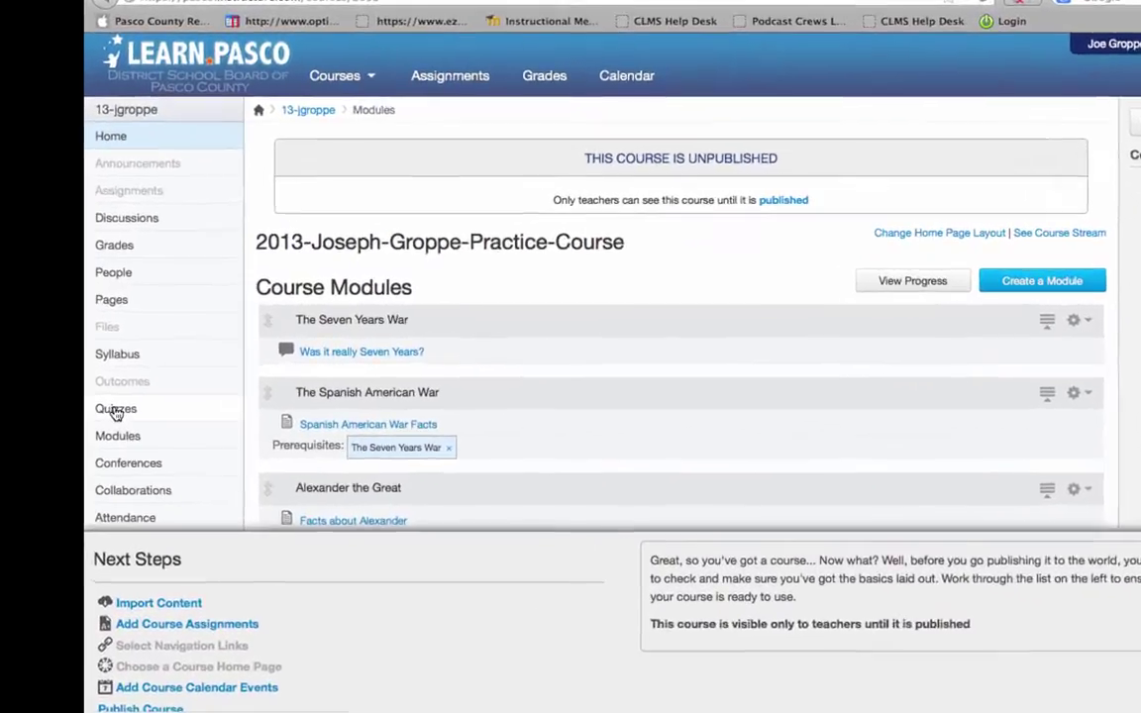
pyautogui.click(117, 413)
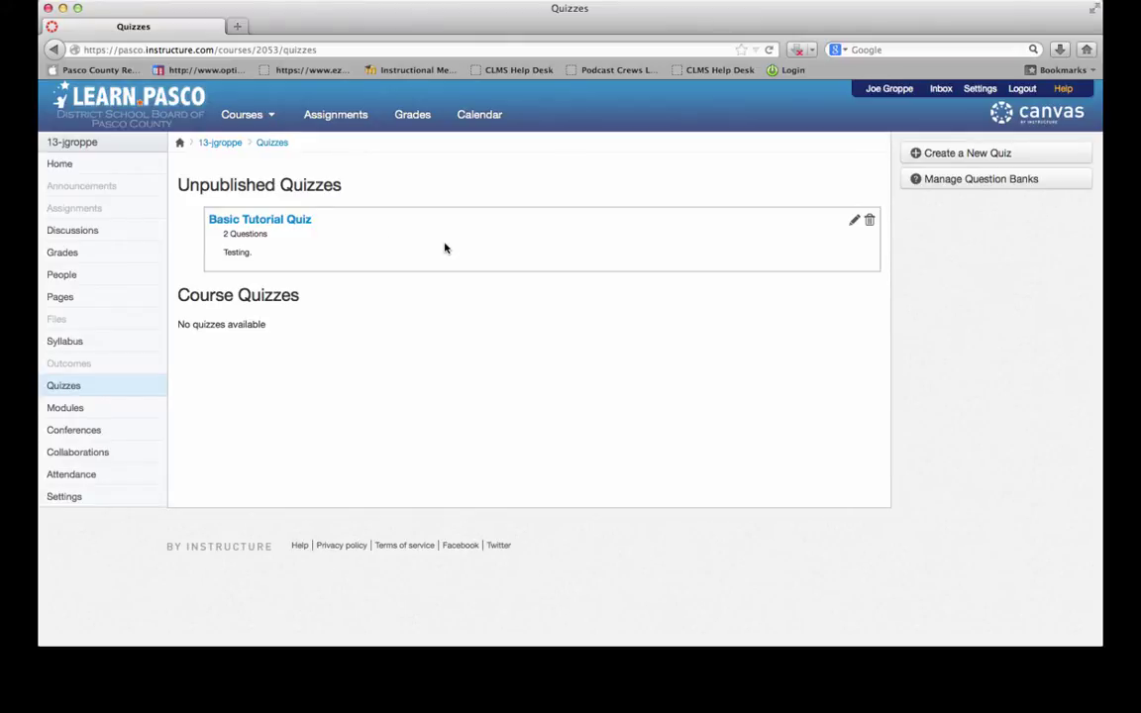
# Create a new quiz and title it 'Testing for Tutorial Quiz'
pyautogui.click(961, 154)
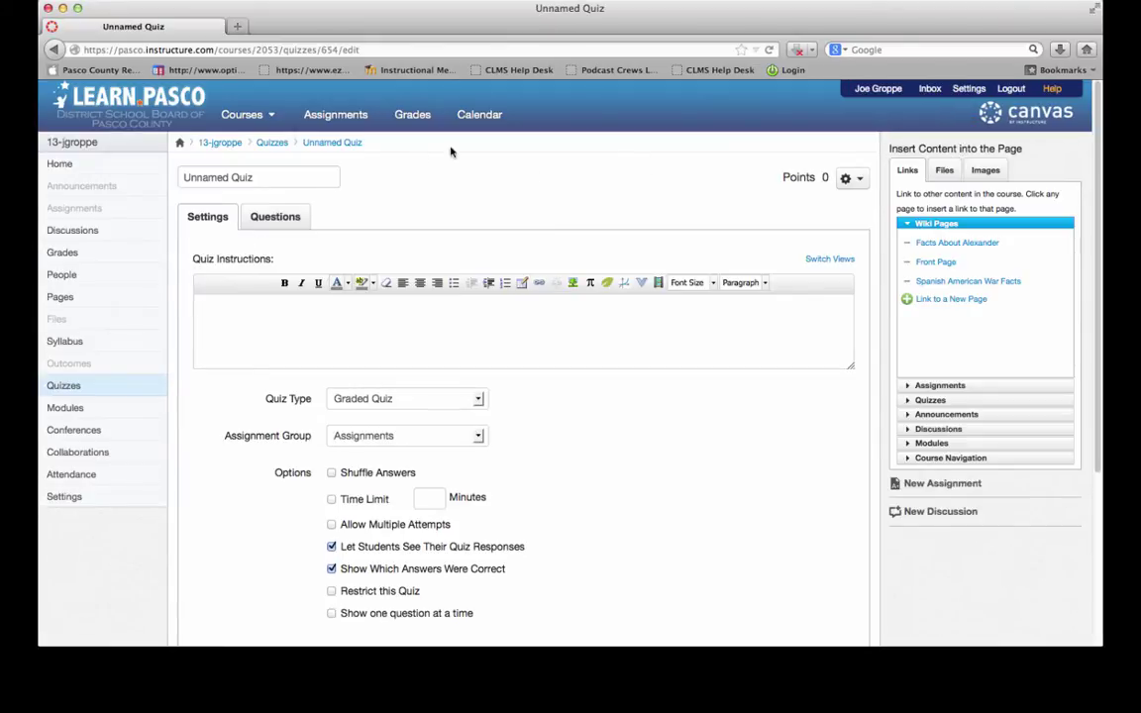
pyautogui.moveTo(288, 174); pyautogui.dragTo(164, 180)
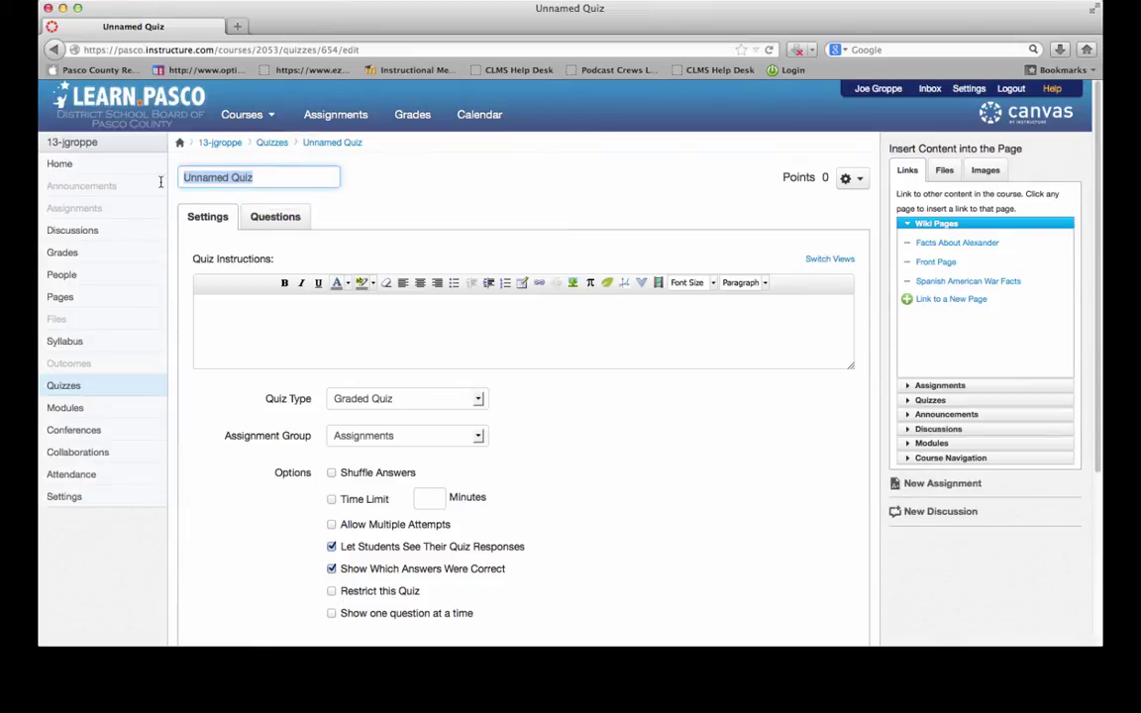
pyautogui.write('Testing')
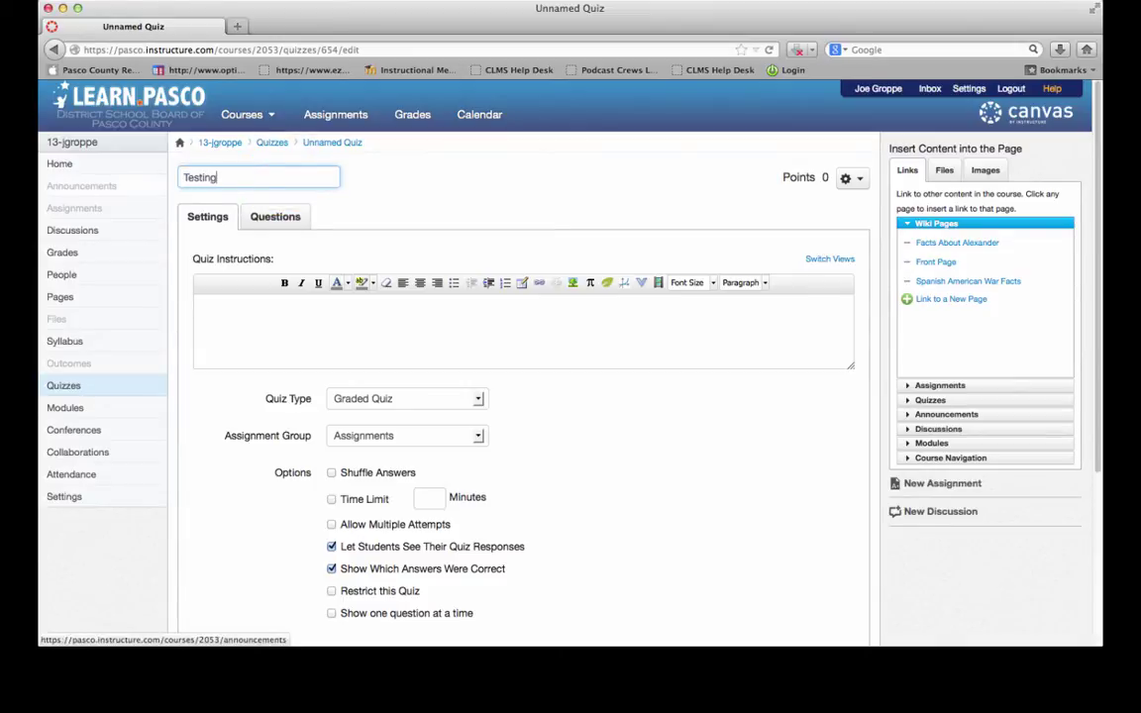
pyautogui.write(' for')
pyautogui.write('Tes')
pyautogui.press('BackSpace')
pyautogui.press('BackSpace')
pyautogui.press('BackSpace')
pyautogui.write('Tutorial Qu')
# Enter the quiz instructions 'Fill out as best as you can.'
pyautogui.click(324, 340)
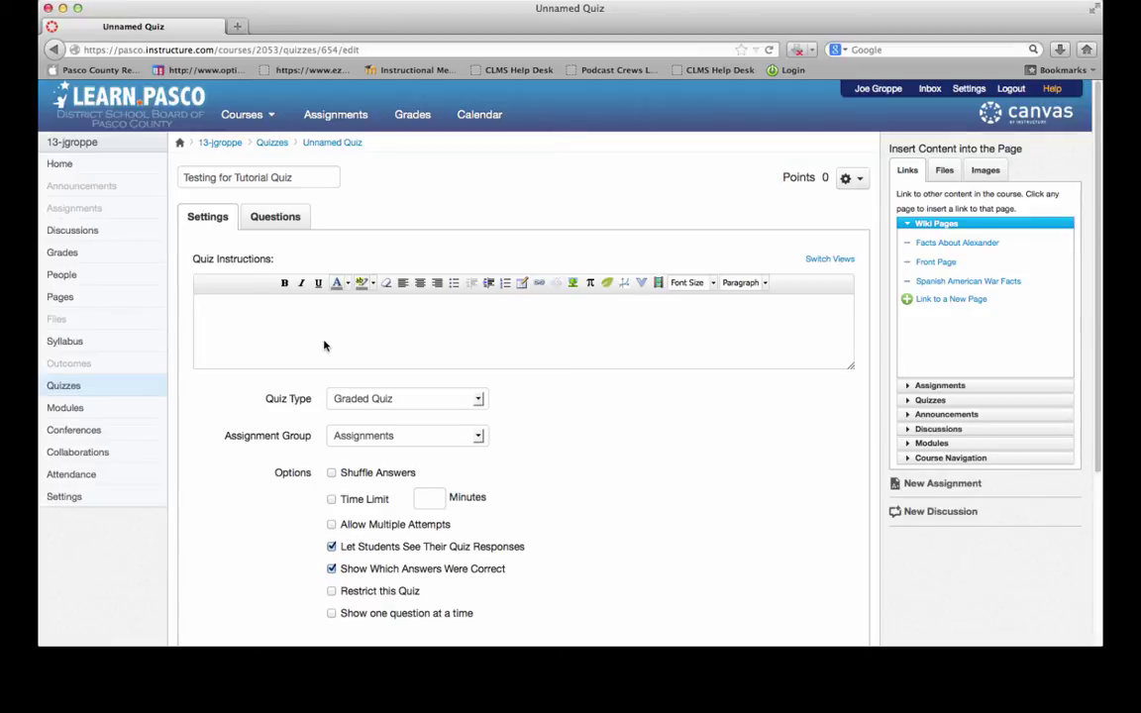
pyautogui.write('Fill out as best as yo')
pyautogui.press('BackSpace')
pyautogui.press('BackSpace')
pyautogui.write('as you c')
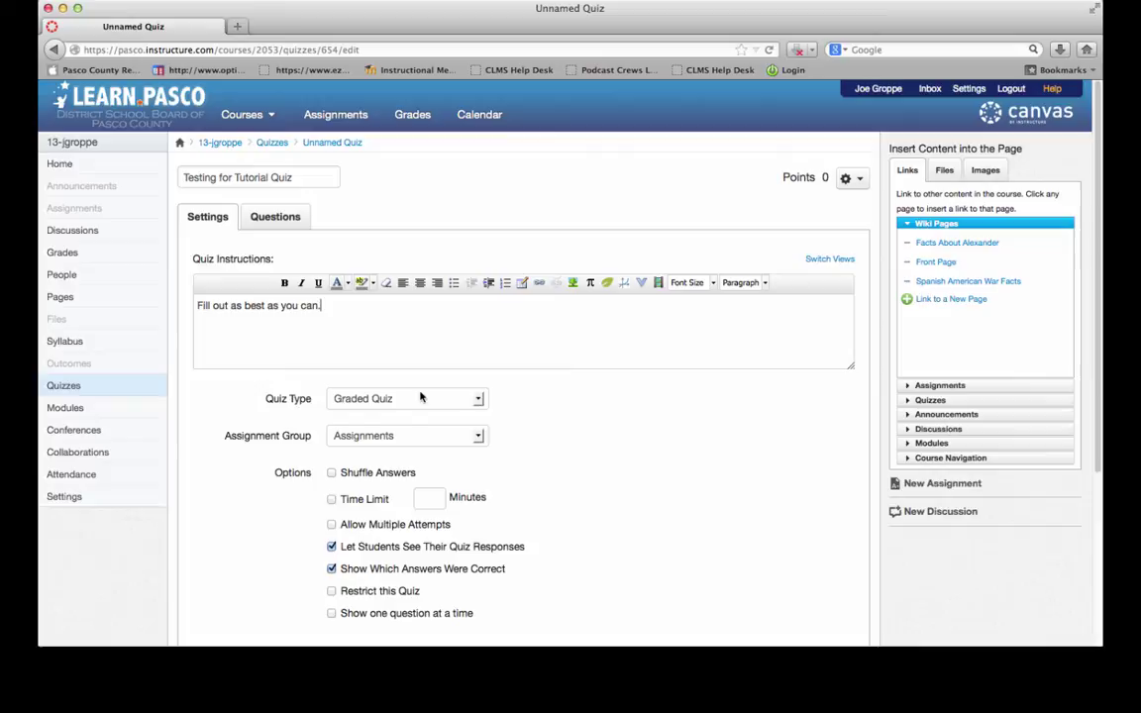
pyautogui.click(478, 400)
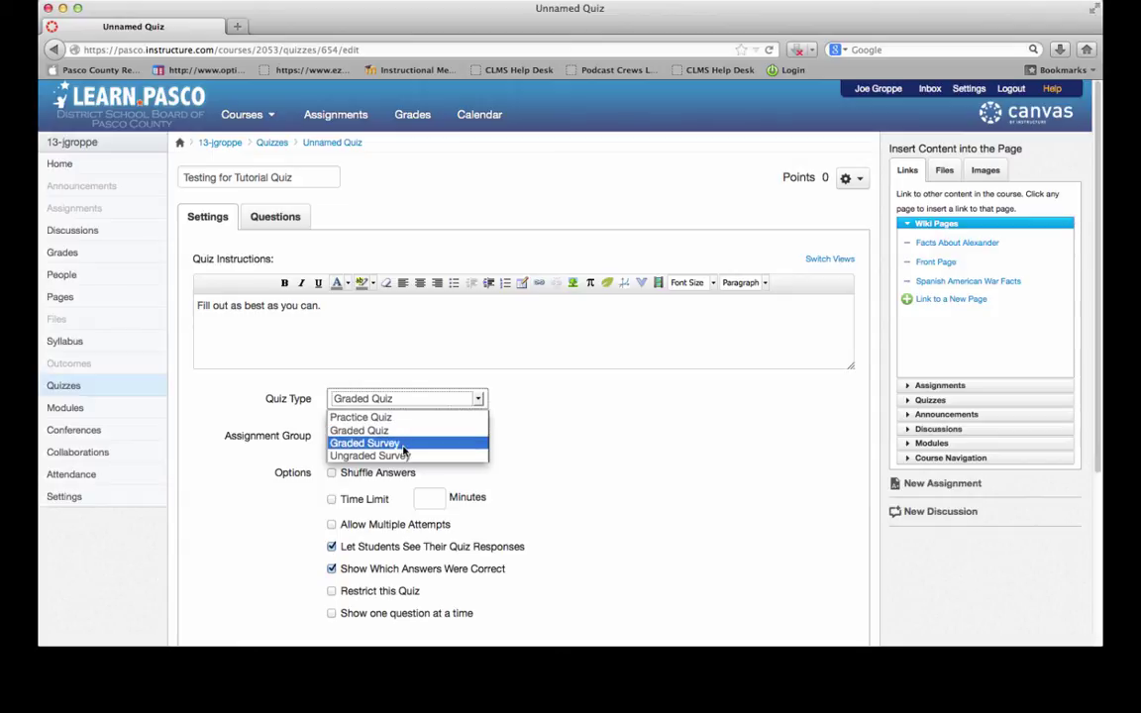
pyautogui.click(566, 417)
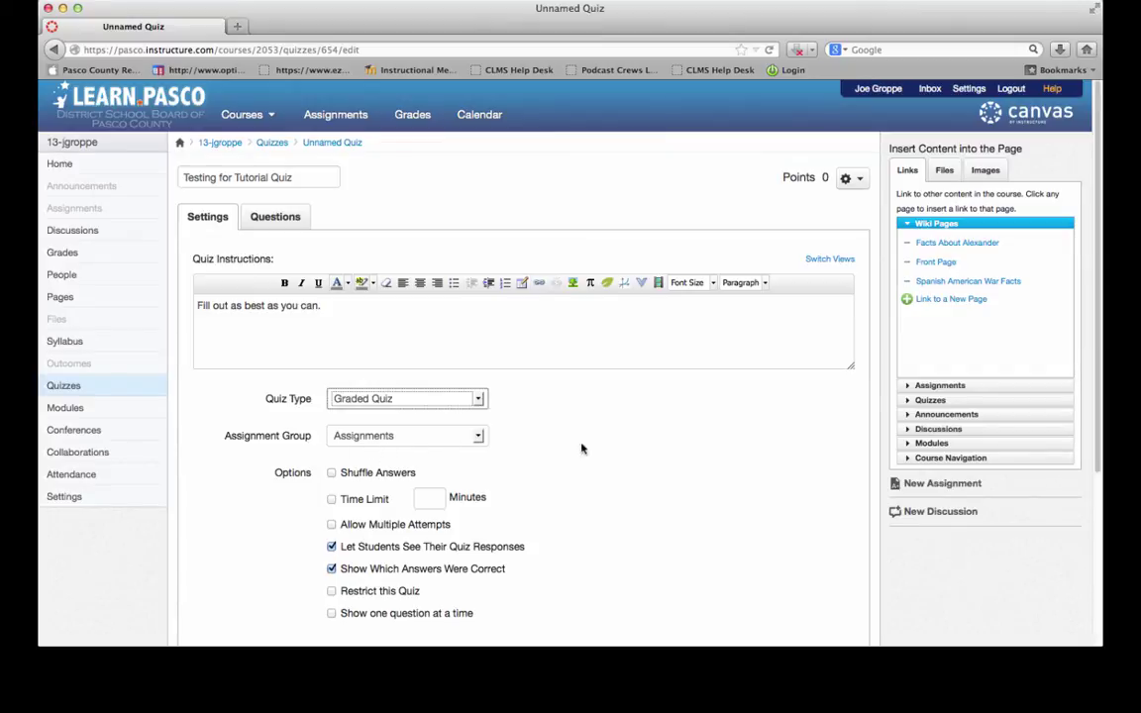
pyautogui.scroll(-1, 621, 438)
pyautogui.scroll(-2, 621, 439)
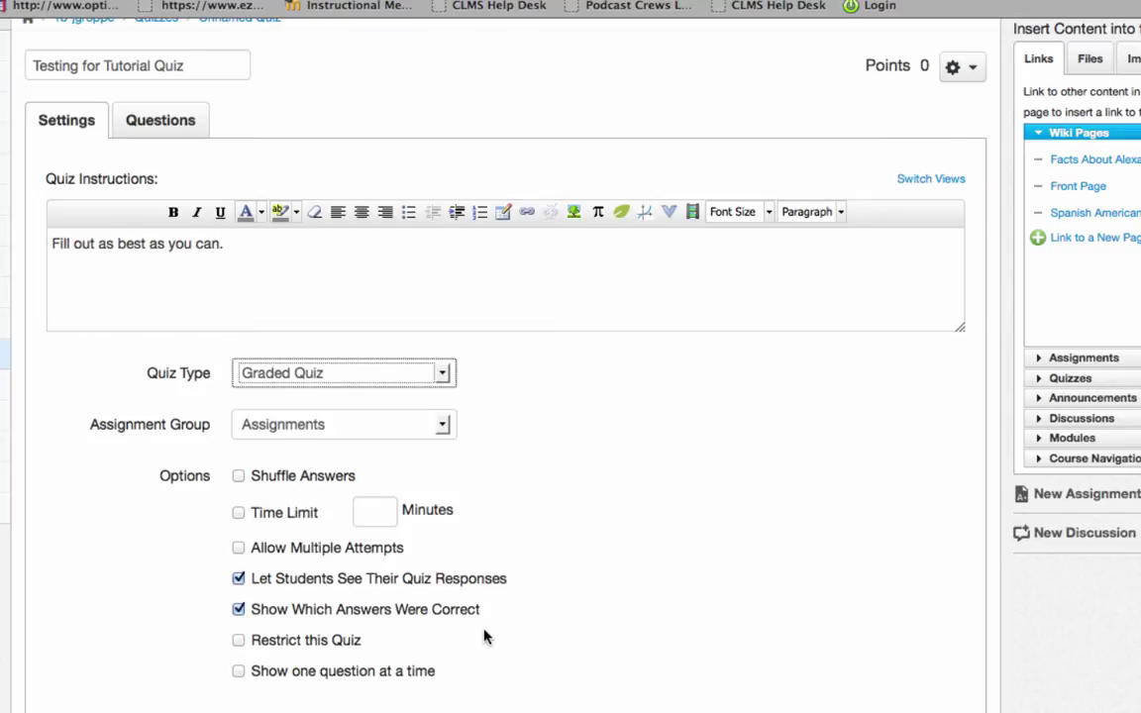
pyautogui.scroll(-2, 484, 637)
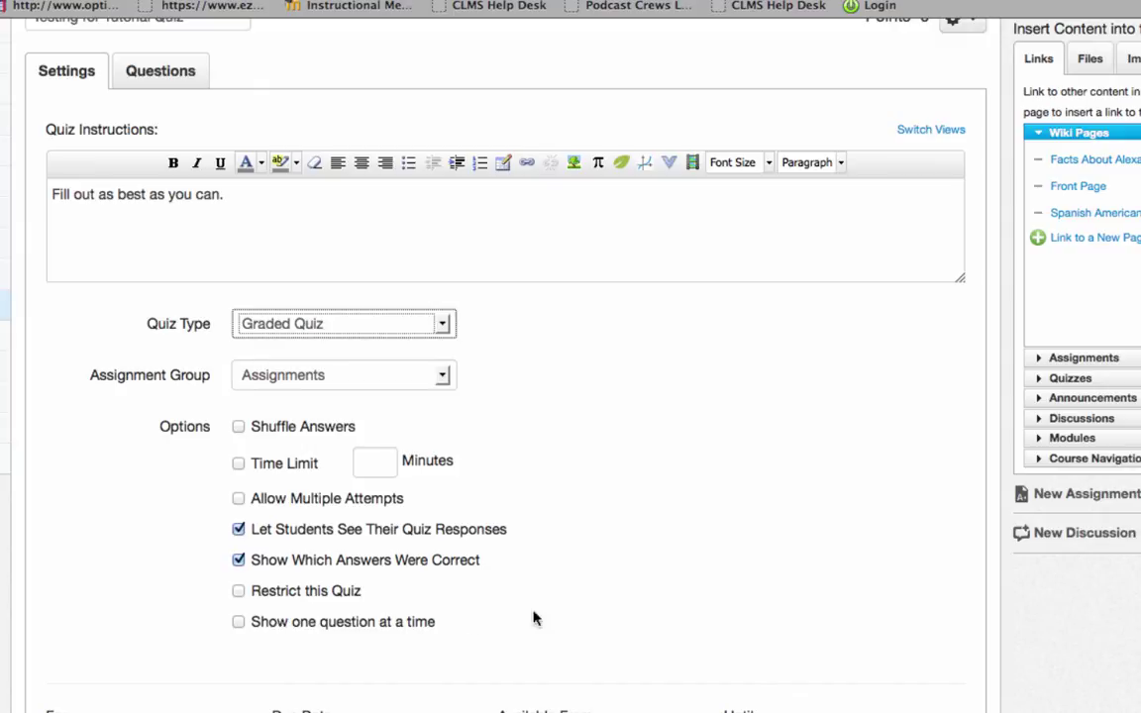
# Assign the quiz to the practice course with a due date of August 20, 2013
pyautogui.scroll(-5, 553, 581)
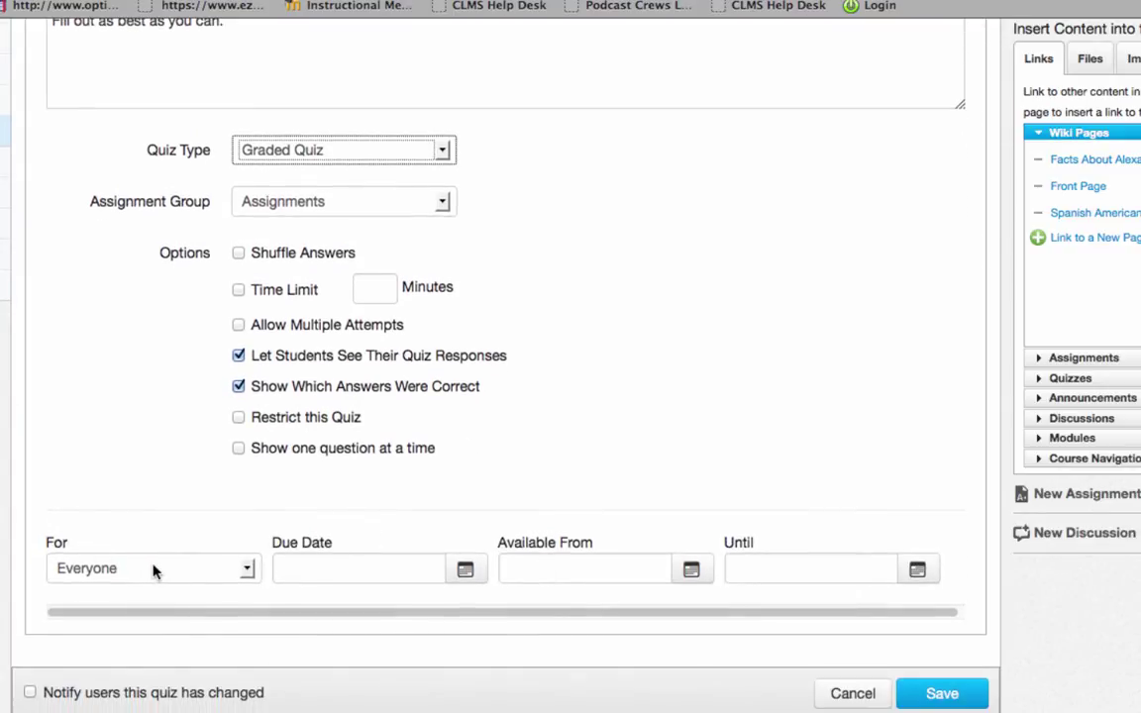
pyautogui.click(245, 567)
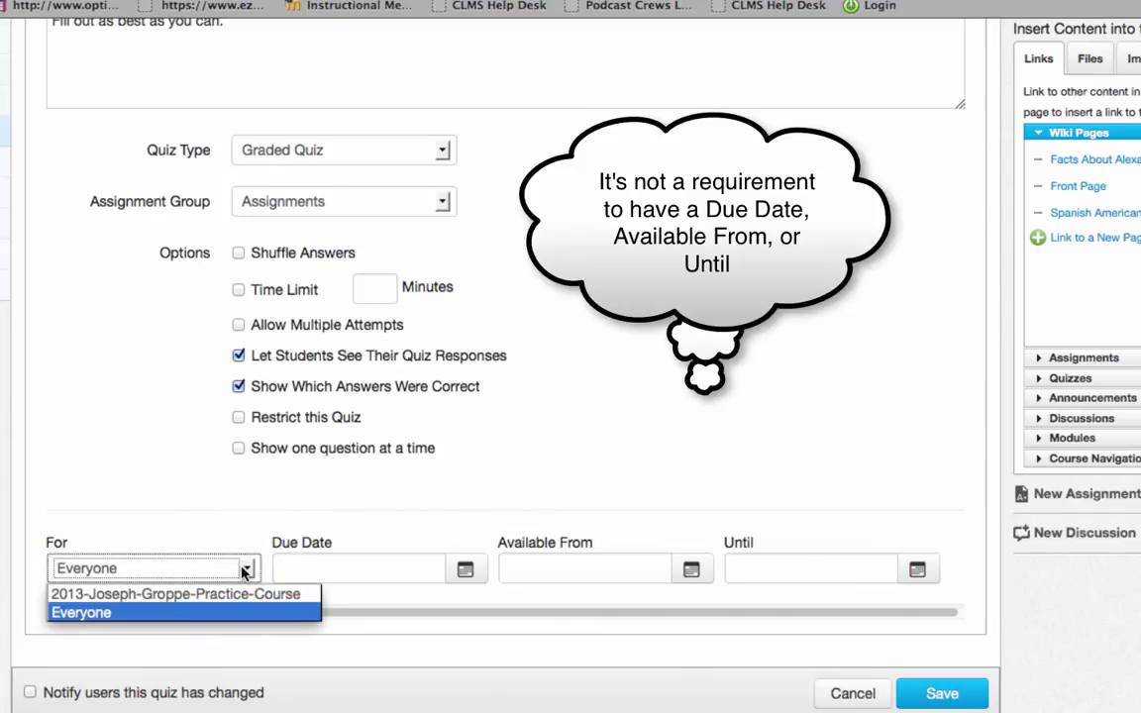
pyautogui.click(109, 594)
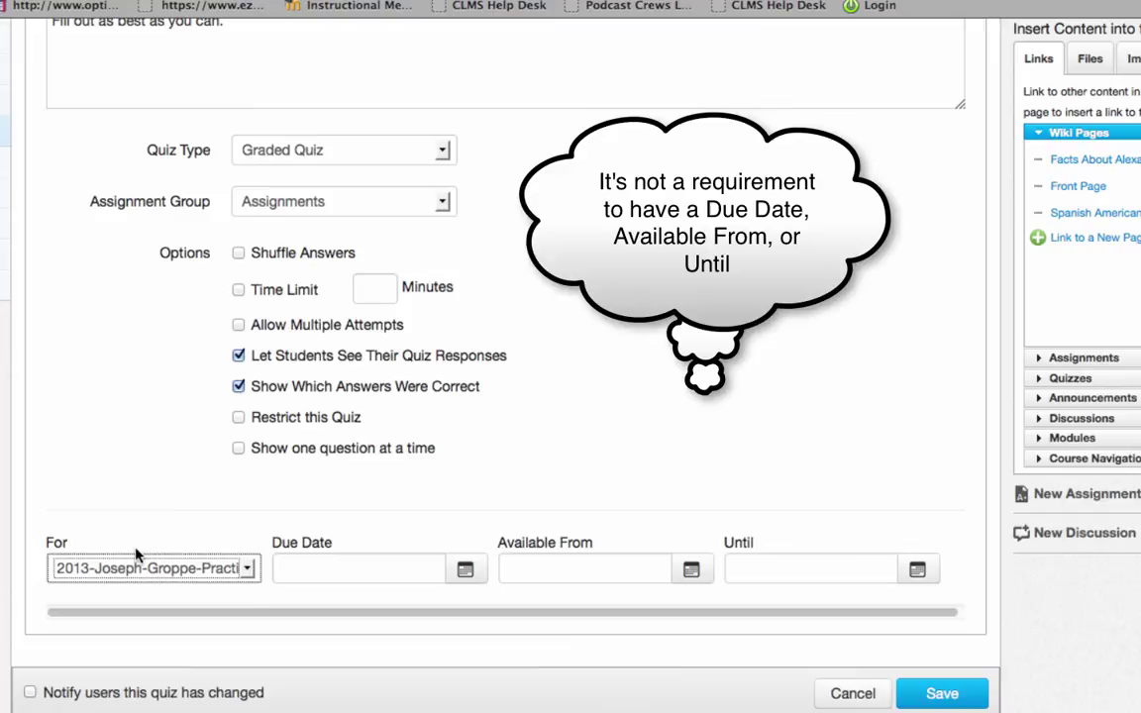
pyautogui.click(464, 569)
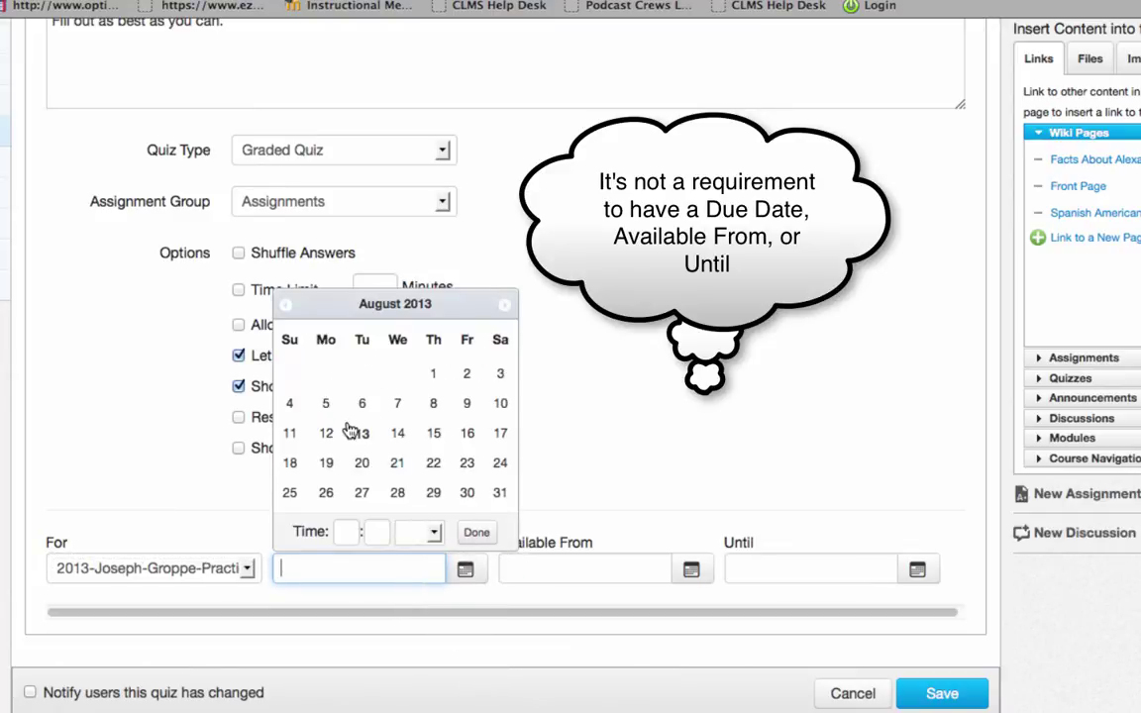
pyautogui.click(366, 457)
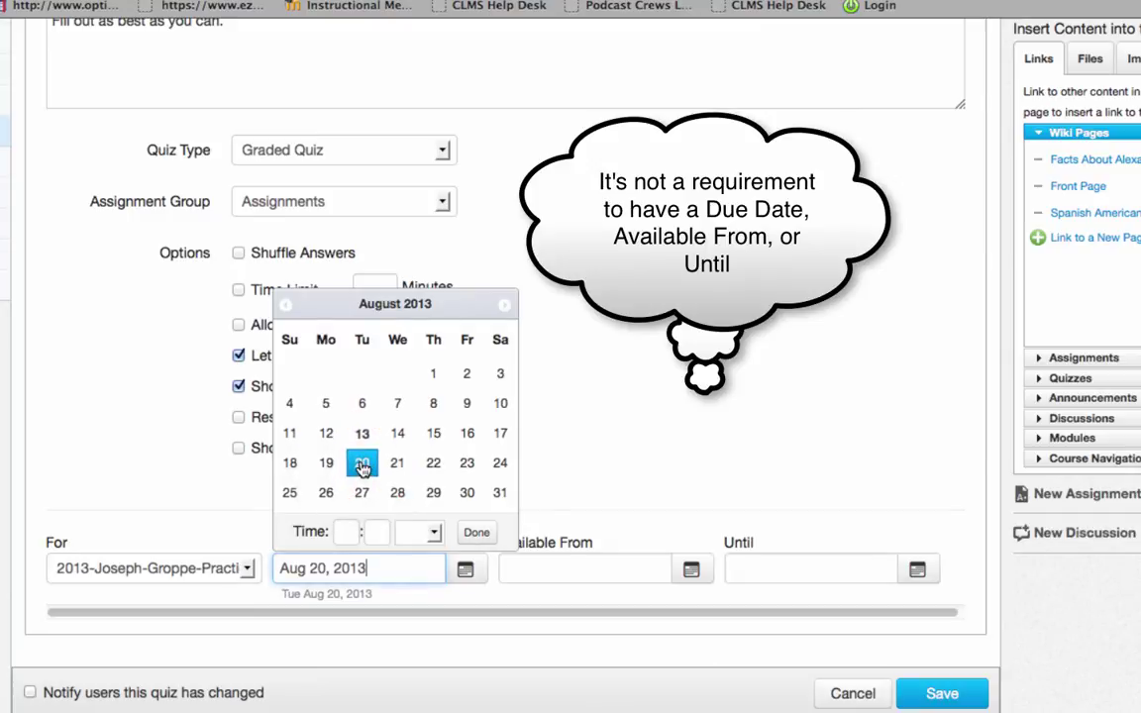
# Make the quiz available from August 1 until August 20, then save it
pyautogui.click(692, 572)
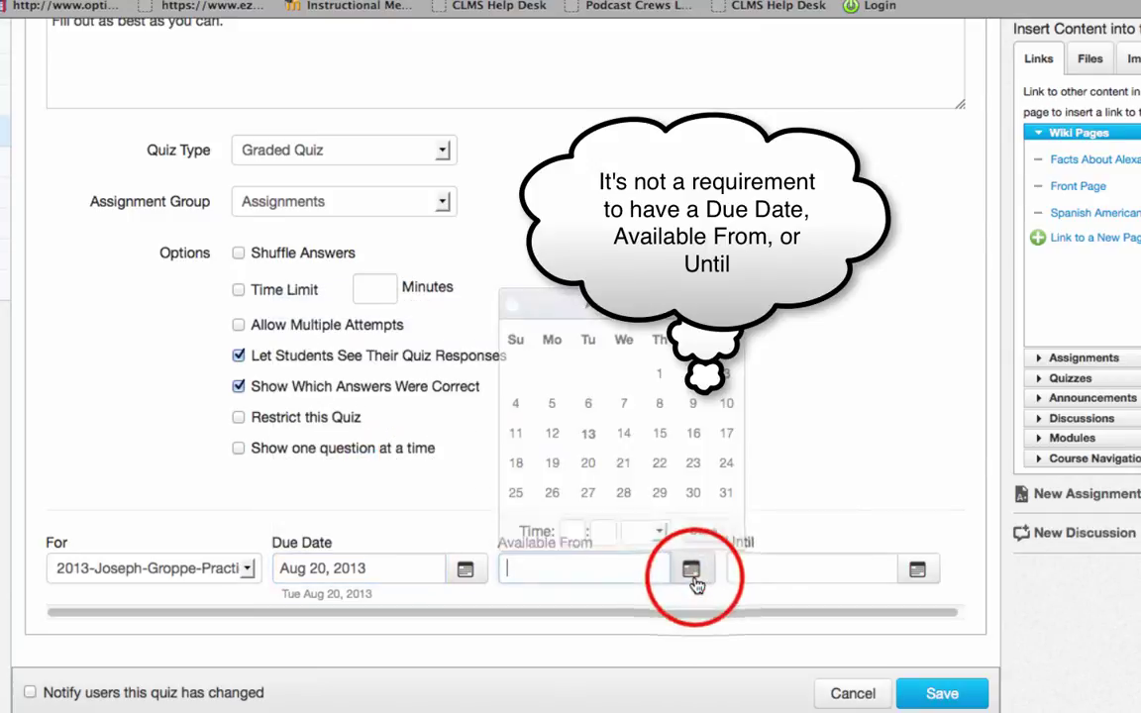
pyautogui.click(659, 373)
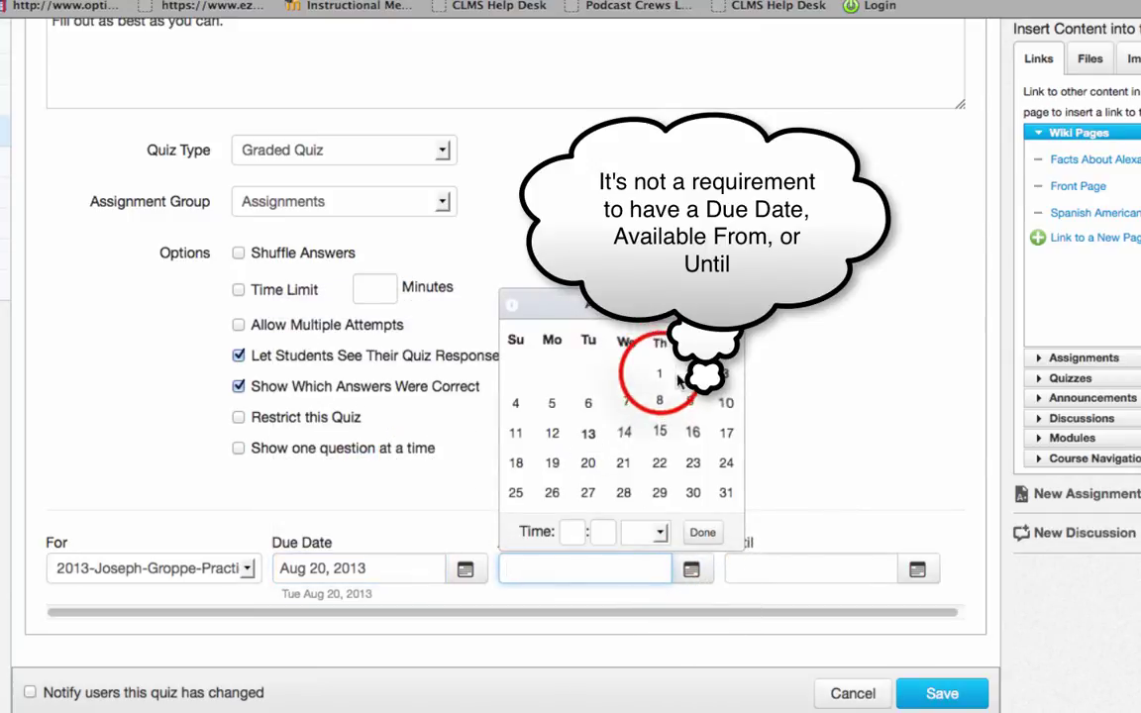
pyautogui.click(917, 569)
pyautogui.click(816, 462)
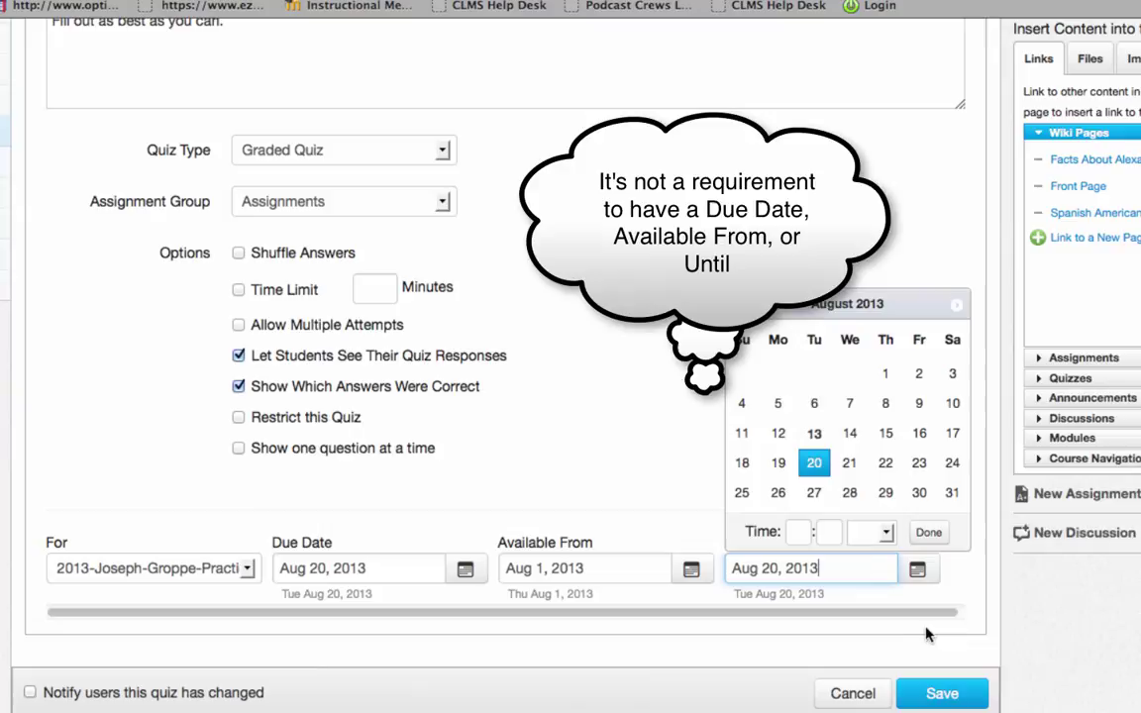
pyautogui.click(935, 694)
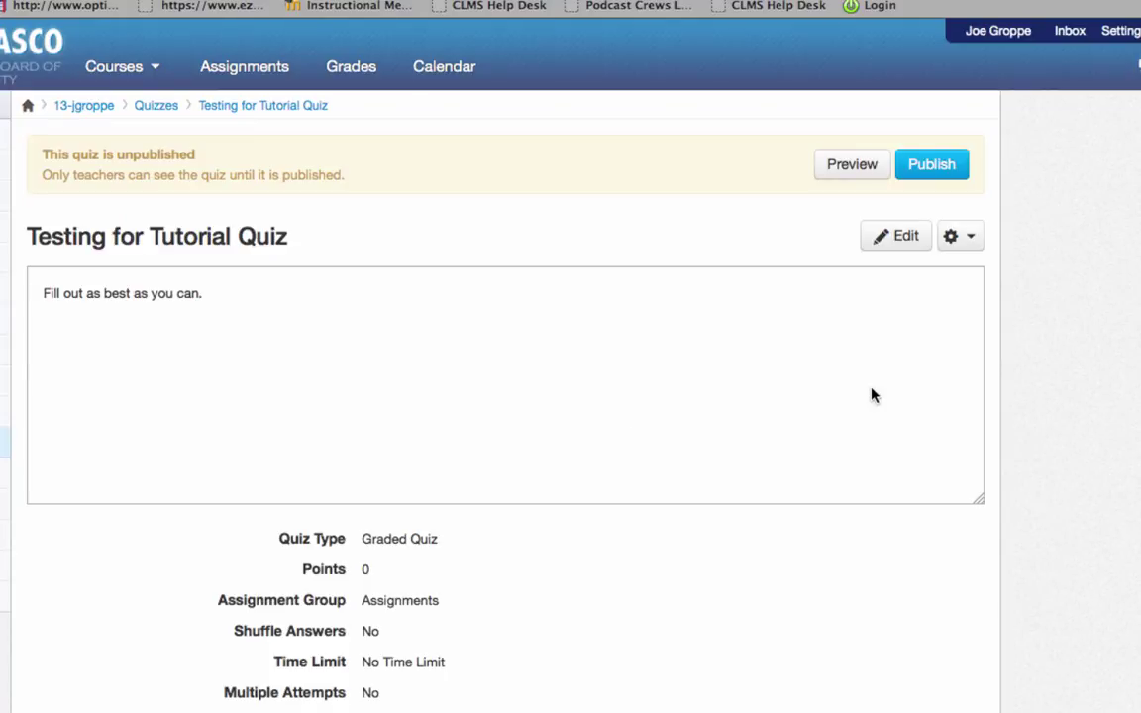
# Reopen the saved quiz for editing and switch to its empty Questions section
pyautogui.scroll(-5, 624, 478)
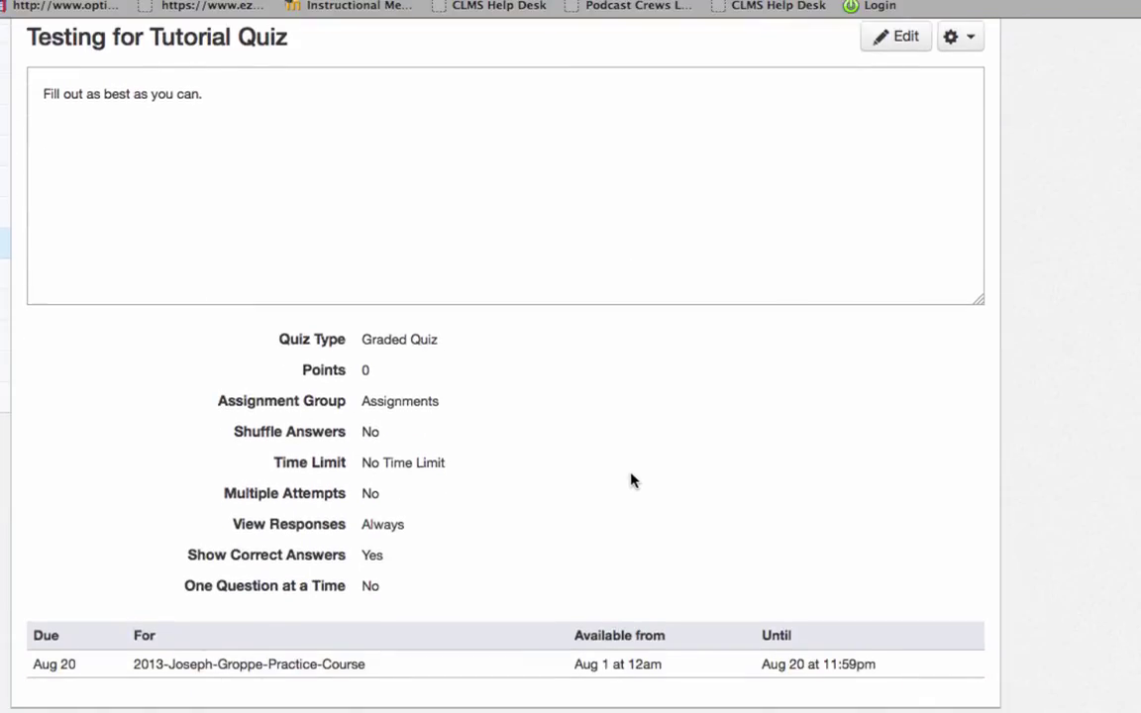
pyautogui.scroll(5, 644, 470)
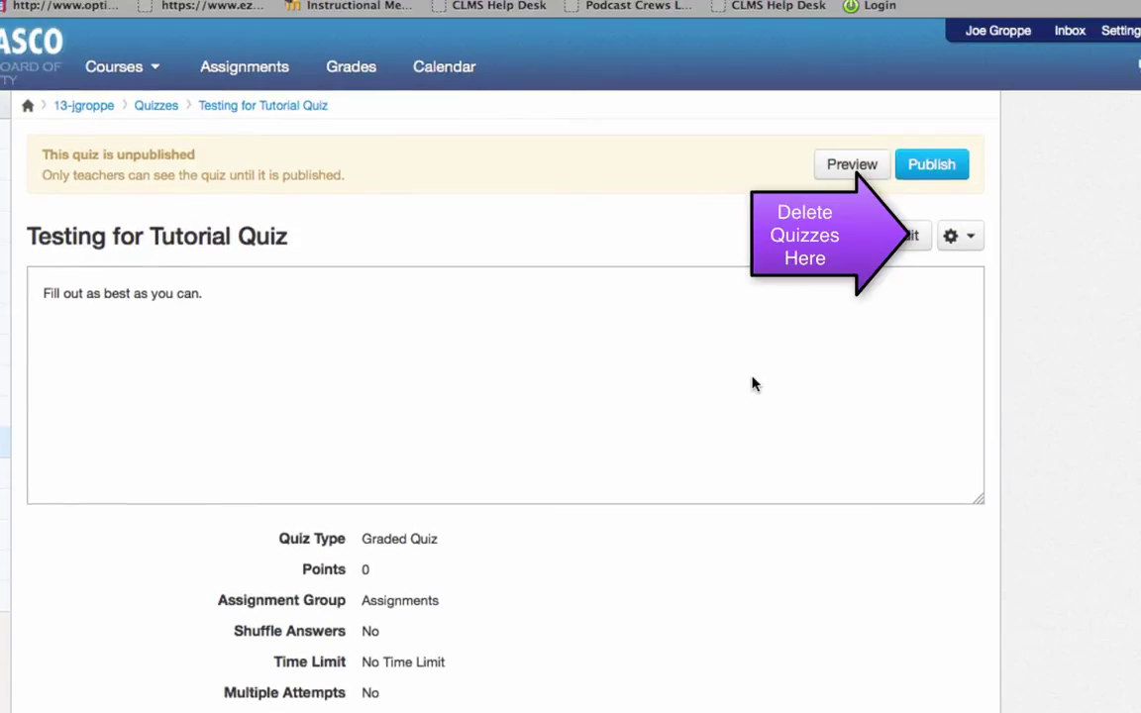
pyautogui.click(968, 245)
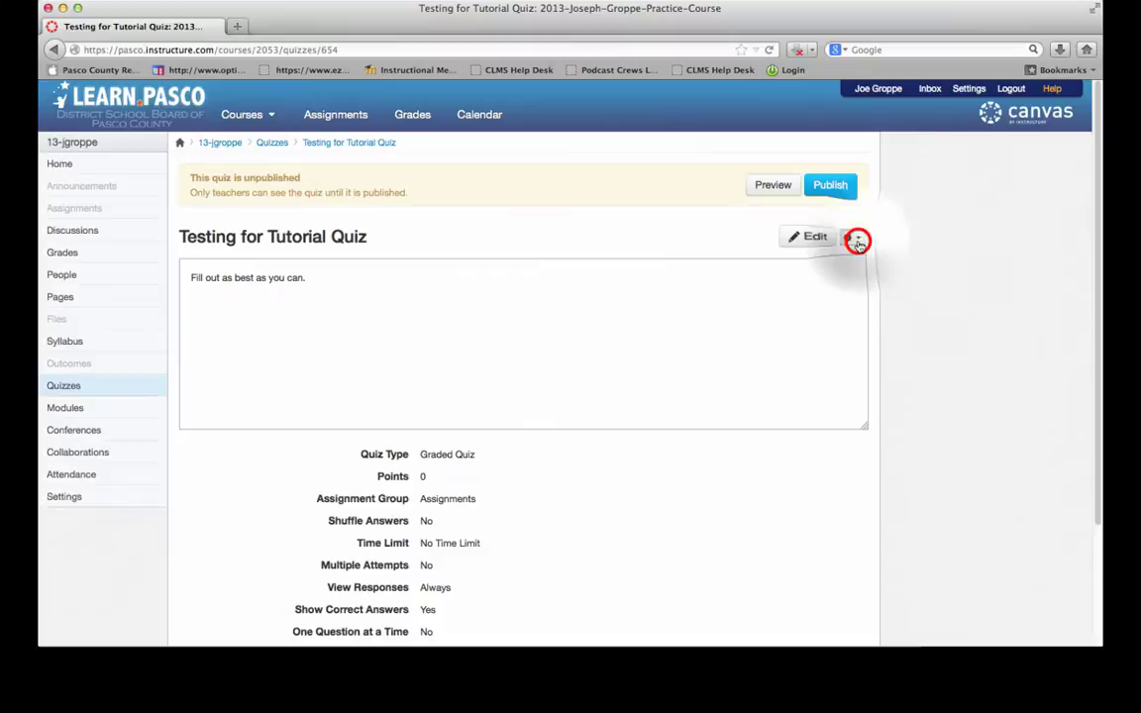
pyautogui.click(805, 236)
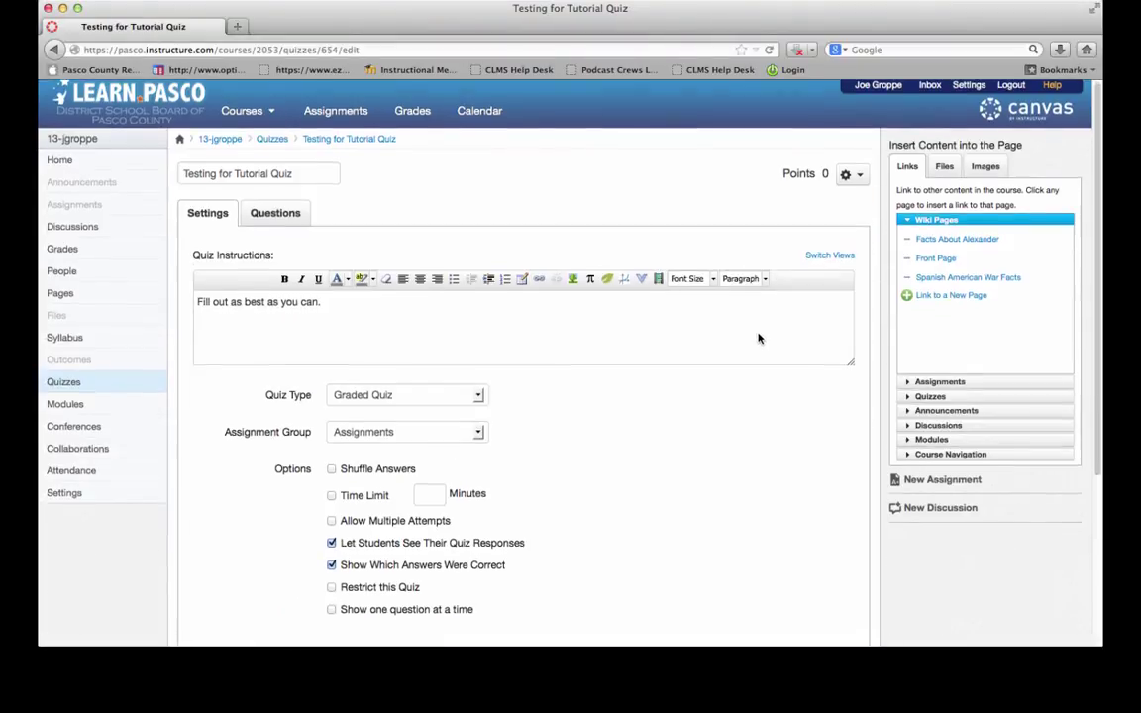
pyautogui.scroll(-4, 759, 339)
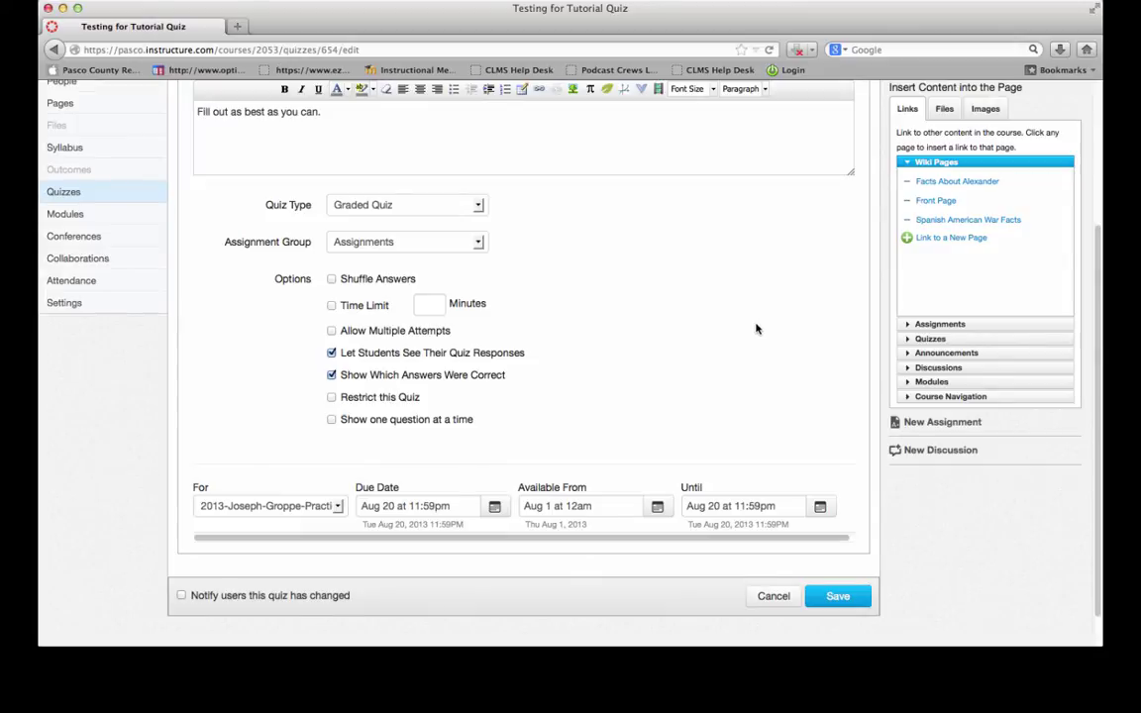
pyautogui.scroll(1, 756, 329)
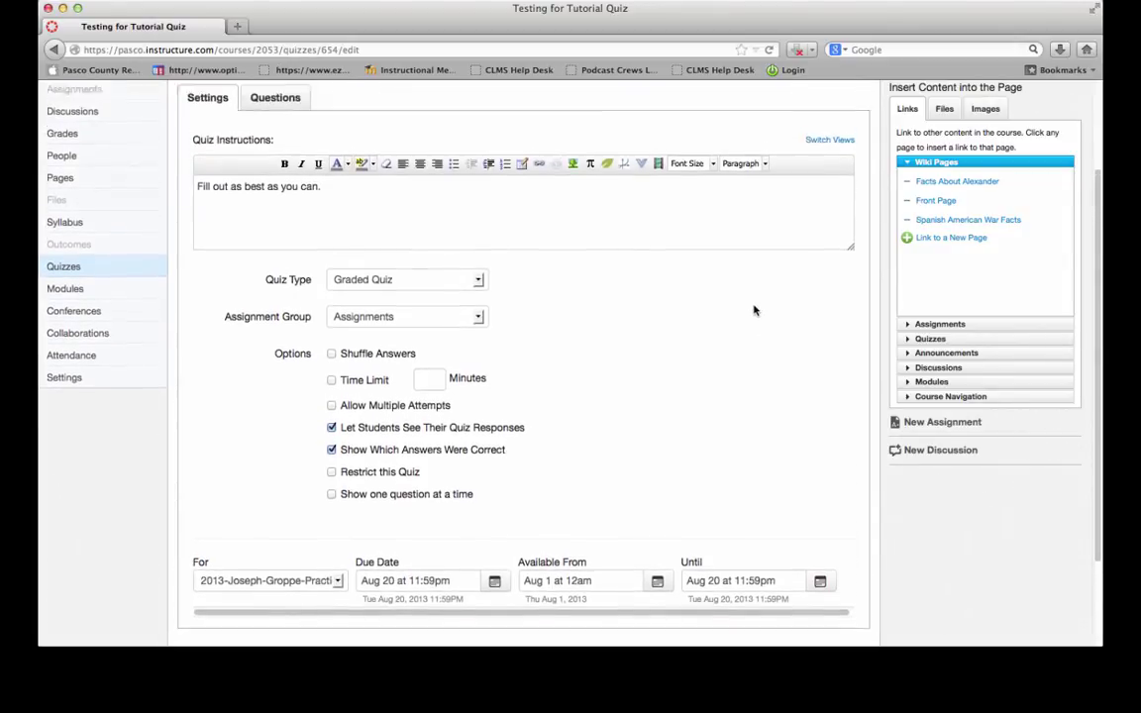
pyautogui.scroll(3, 753, 311)
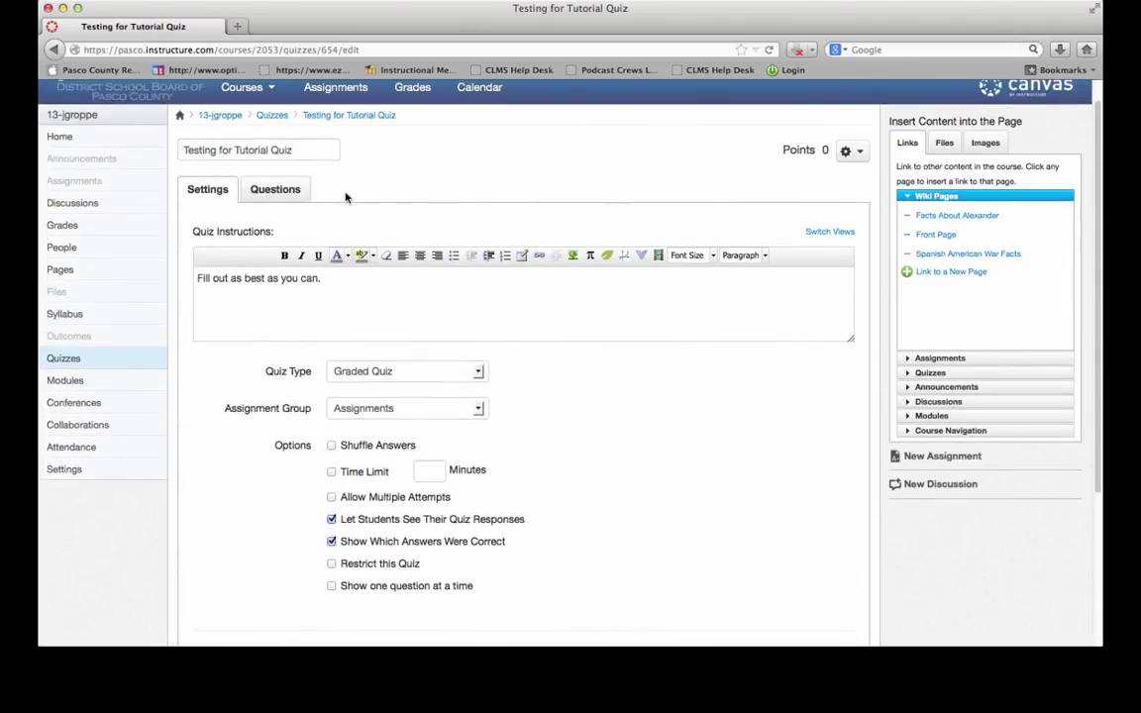
pyautogui.click(279, 190)
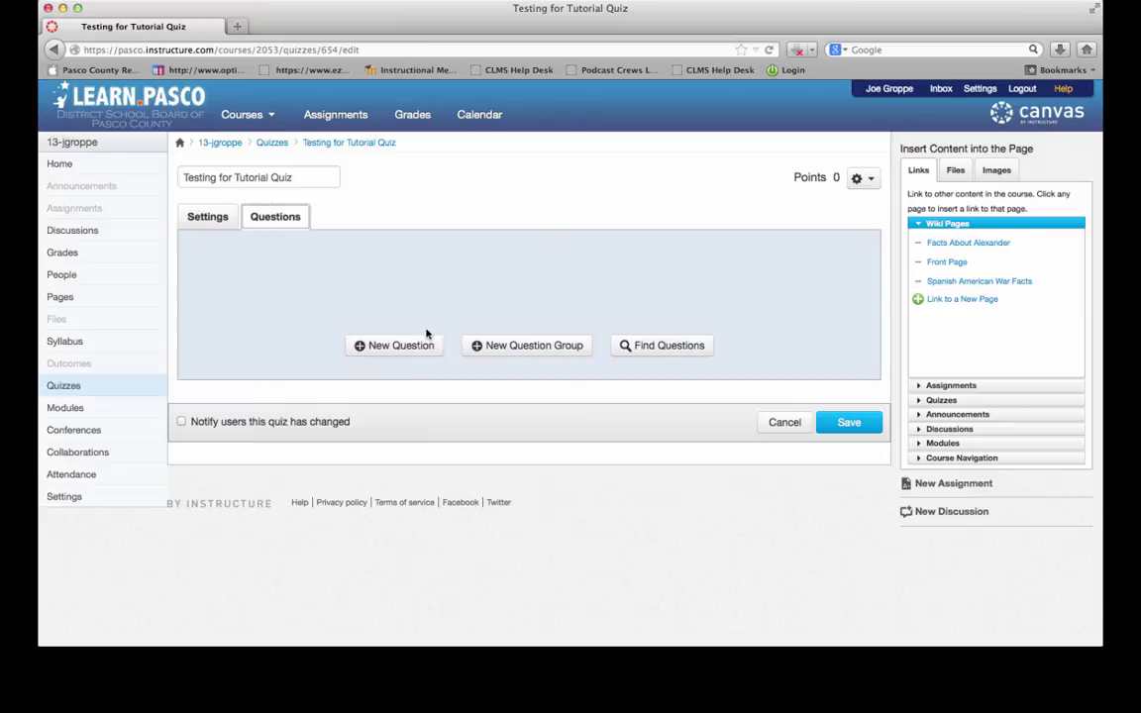
# Add a new 1-point Multiple Choice question with four blank answer slots
pyautogui.click(402, 347)
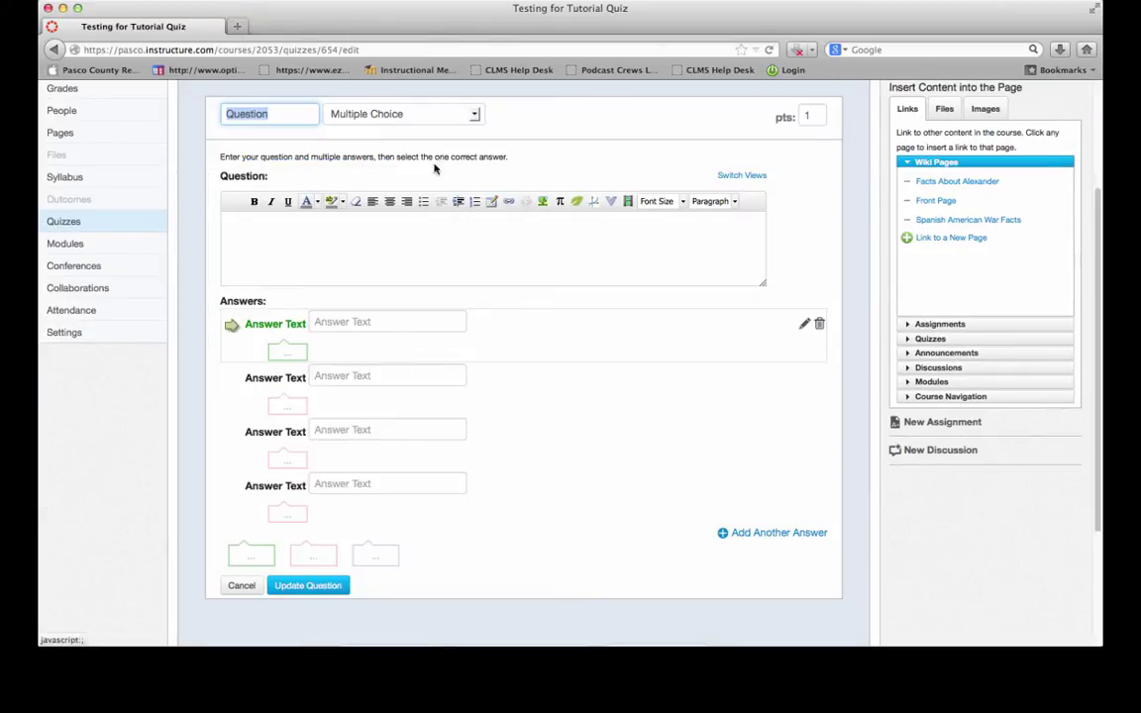
pyautogui.click(474, 113)
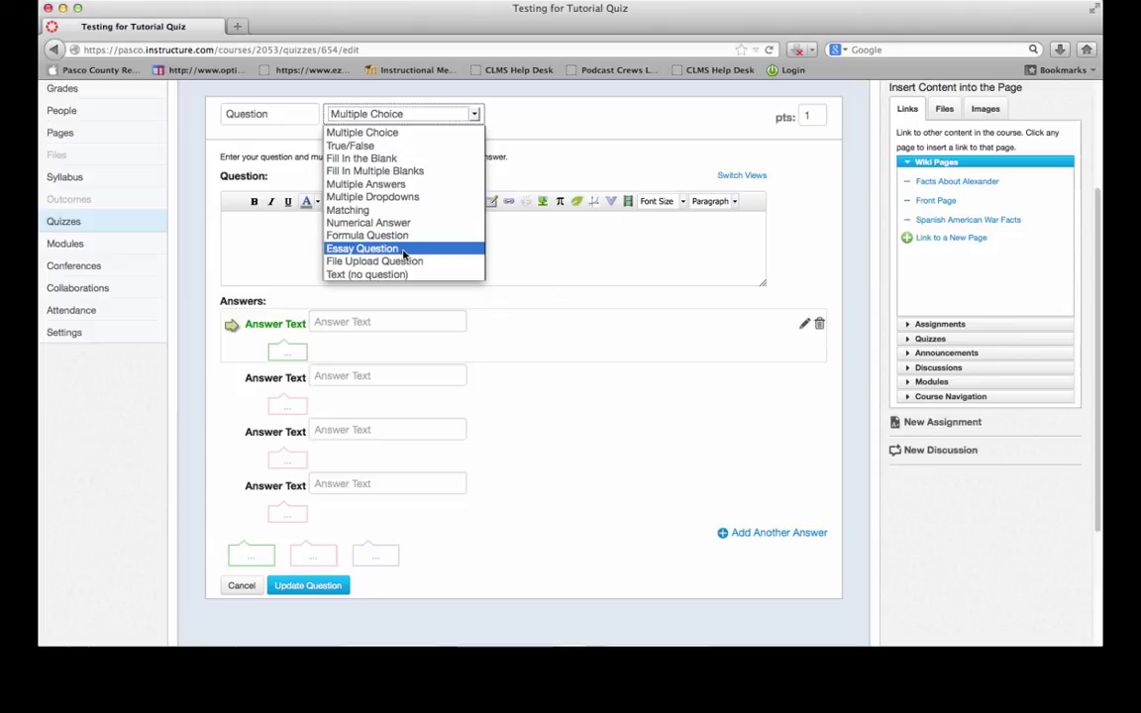
pyautogui.click(386, 132)
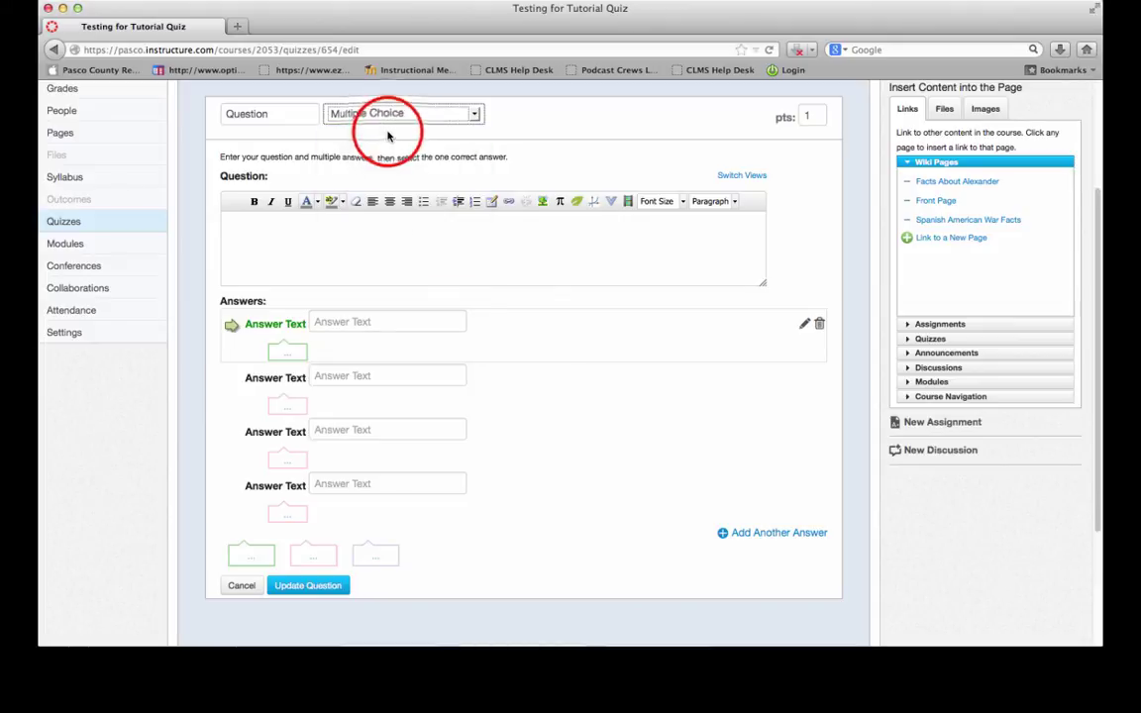
pyautogui.click(391, 259)
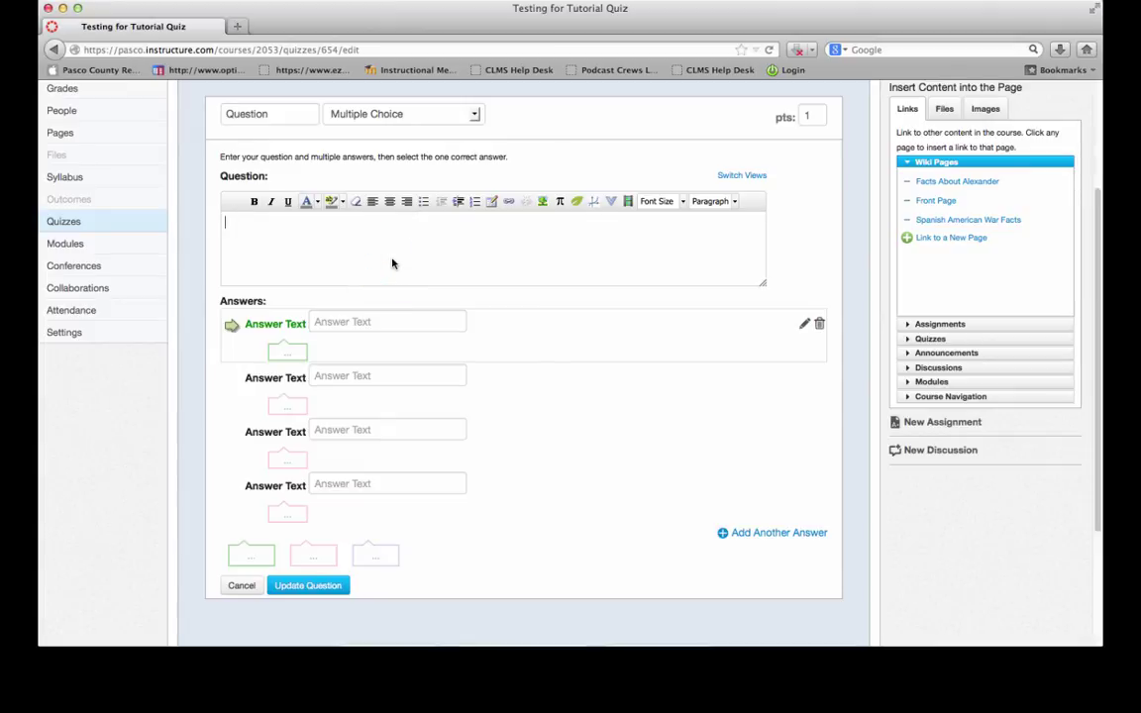
# Write the question text 'Where was the Seven Years War fought?'
pyautogui.write('Was the Seven')
pyautogui.press('BackSpace')
pyautogui.press('BackSpace')
pyautogui.press('BackSpace')
pyautogui.press('BackSpace')
pyautogui.press('BackSpace')
pyautogui.press('BackSpace')
pyautogui.press('BackSpace')
pyautogui.press('BackSpace')
pyautogui.press('BackSpace')
pyautogui.write('here was the Seven Years')
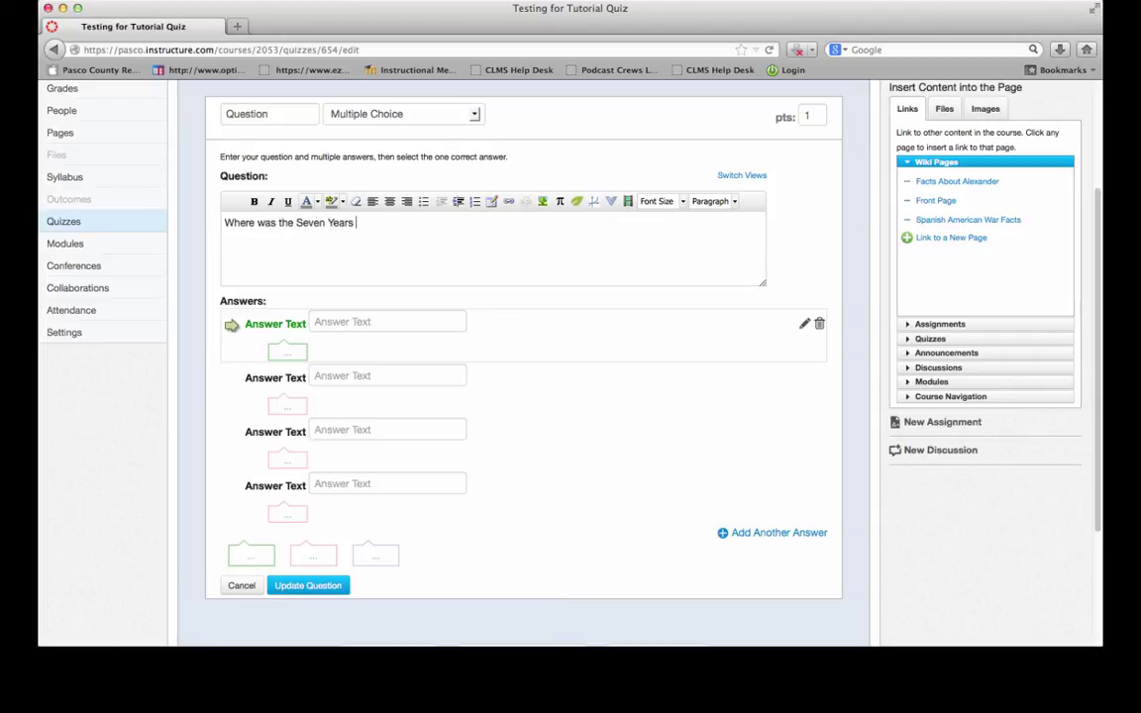
pyautogui.write(' w')
pyautogui.press('BackSpace')
pyautogui.write('War fought?')
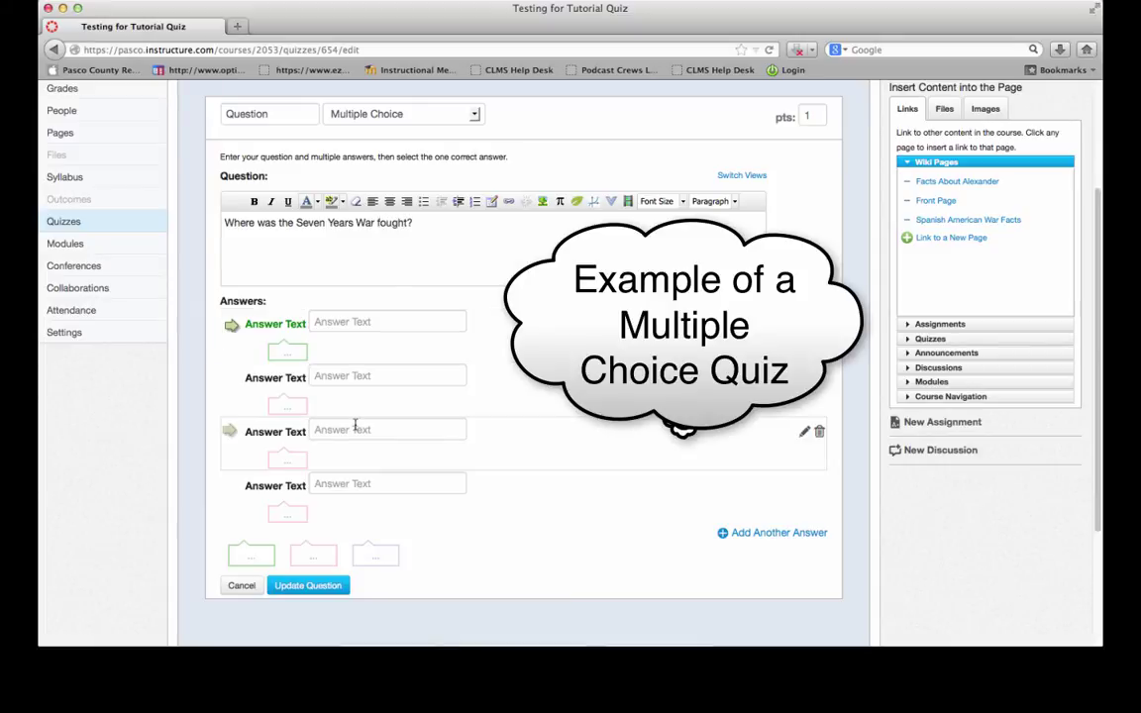
# Enter answers 'None of these answers' (correct), America, Canada and Mexico, and save the question
pyautogui.click(346, 322)
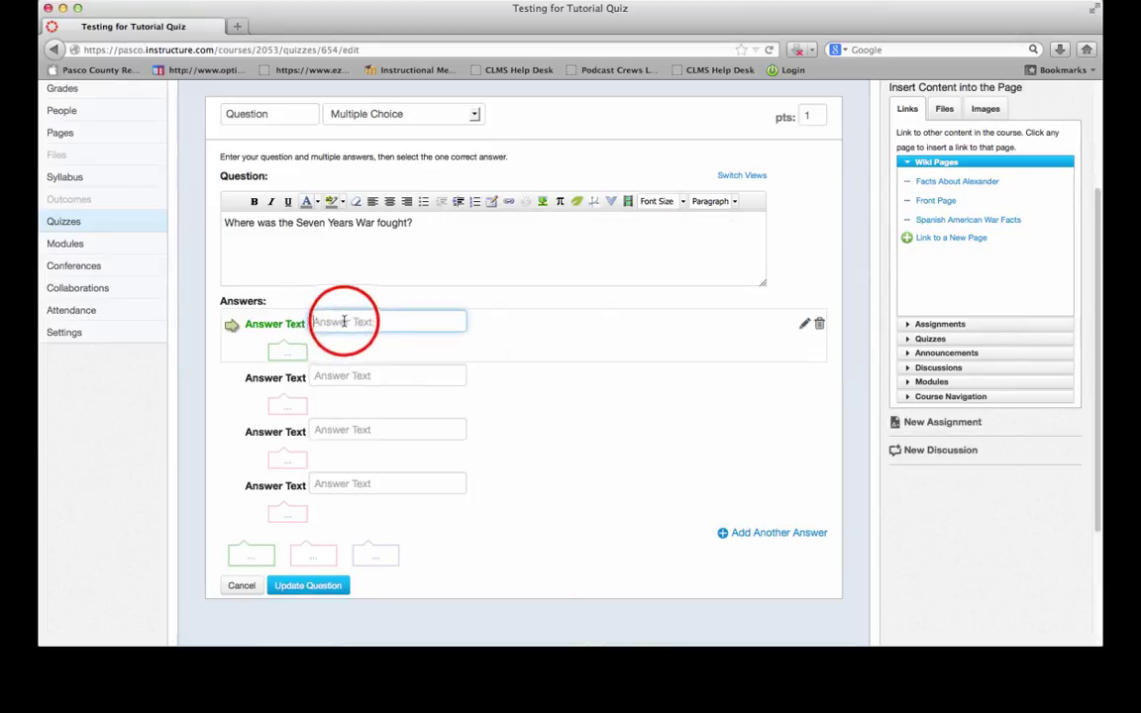
pyautogui.write('None of the')
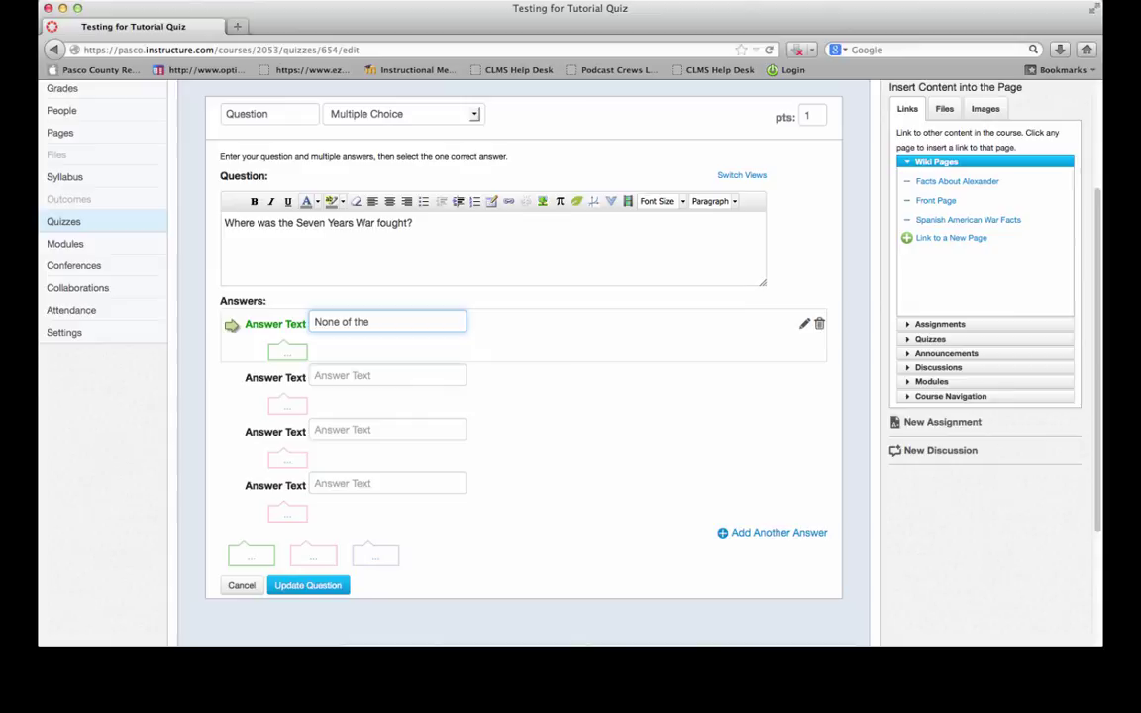
pyautogui.write('se answers')
pyautogui.click(388, 377)
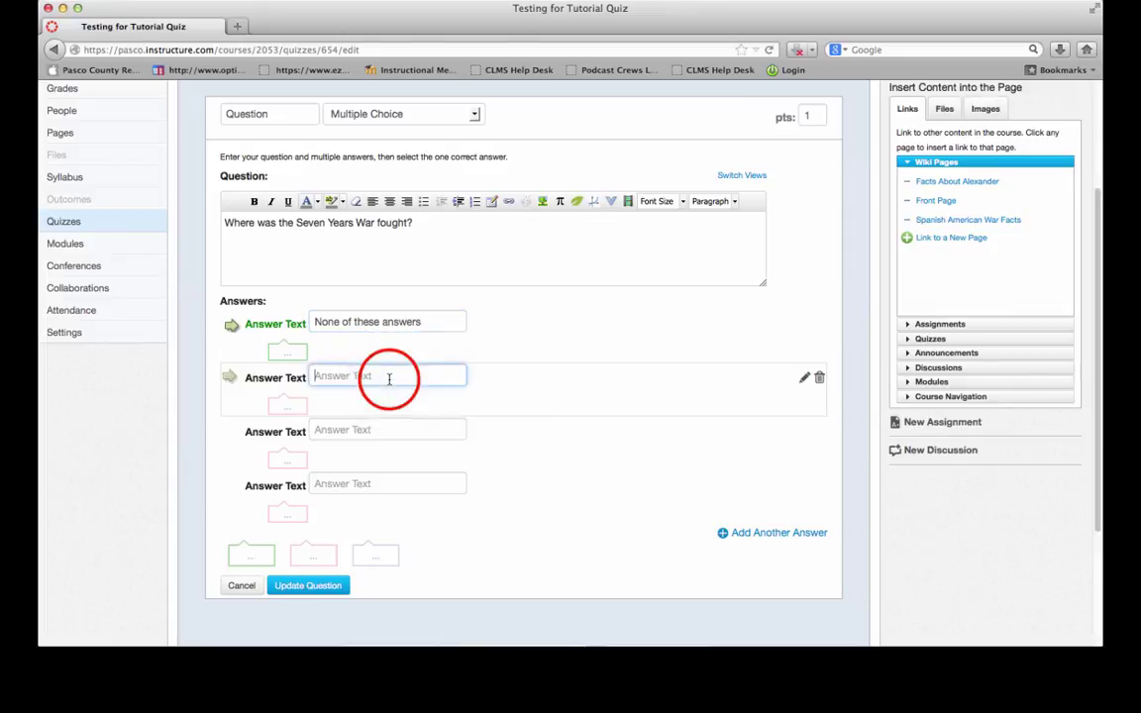
pyautogui.write('America')
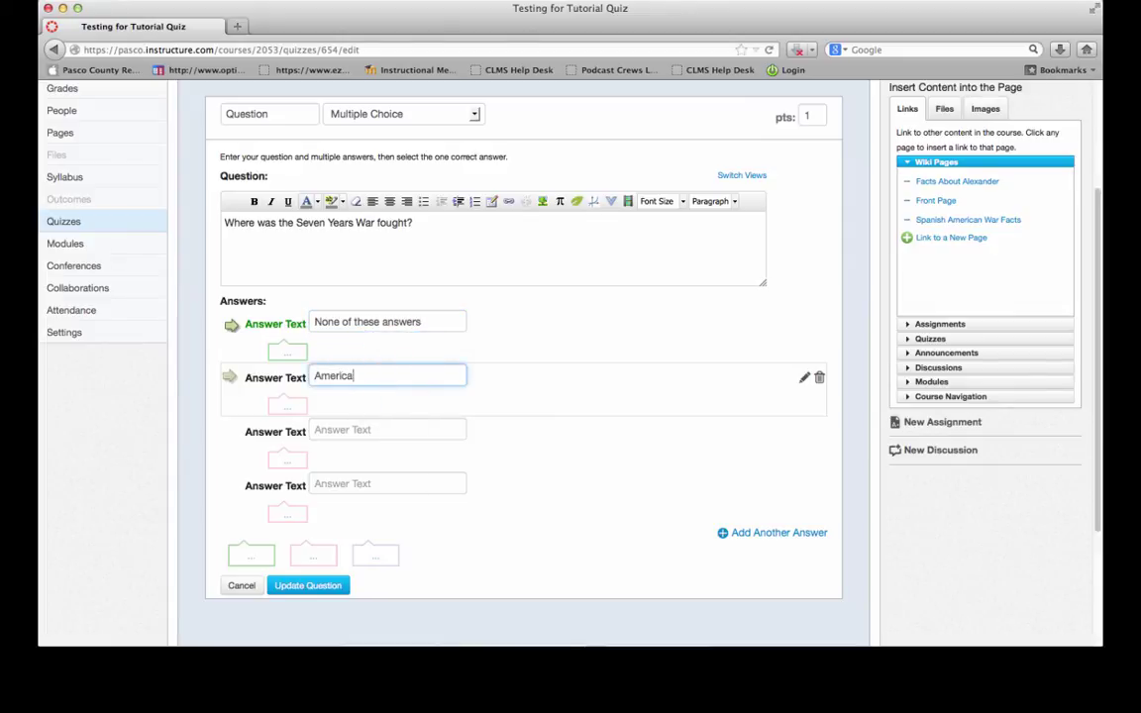
pyautogui.click(400, 428)
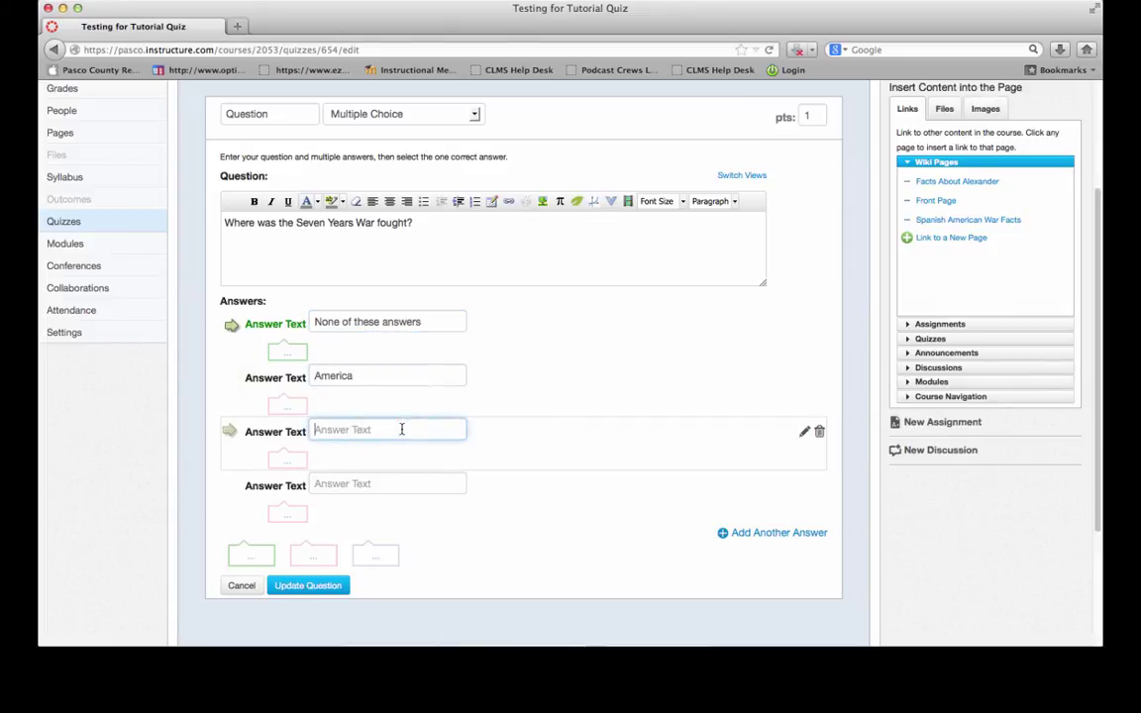
pyautogui.write('Can')
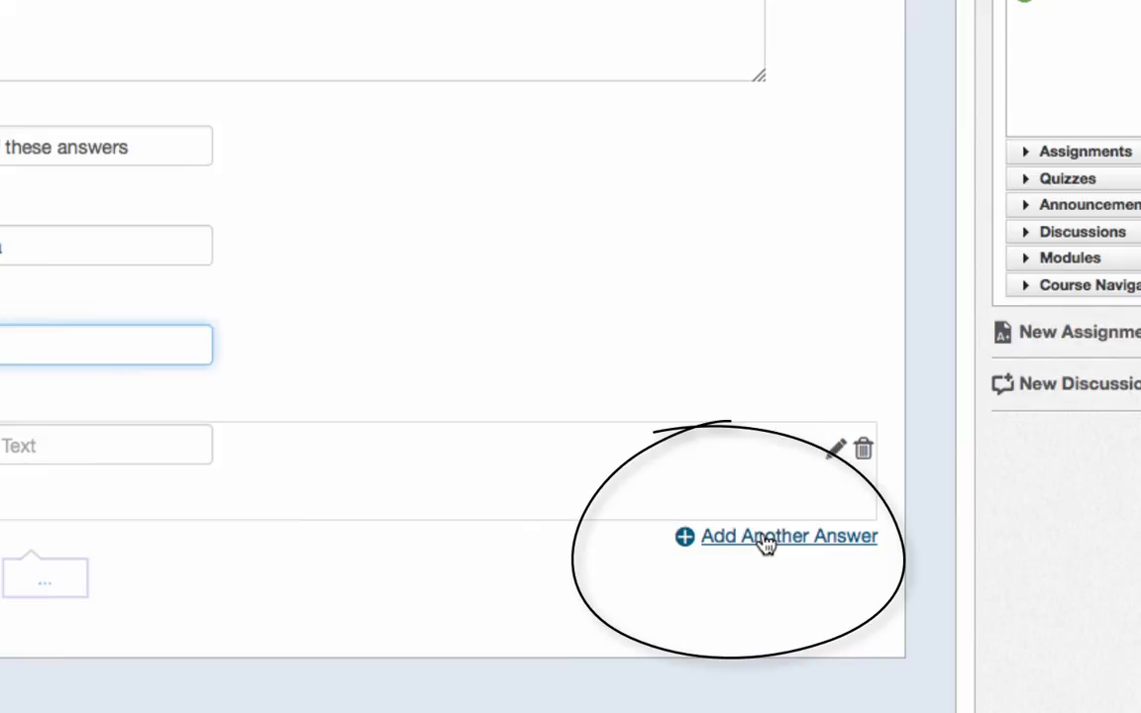
pyautogui.click(82, 446)
pyautogui.write('Mexico')
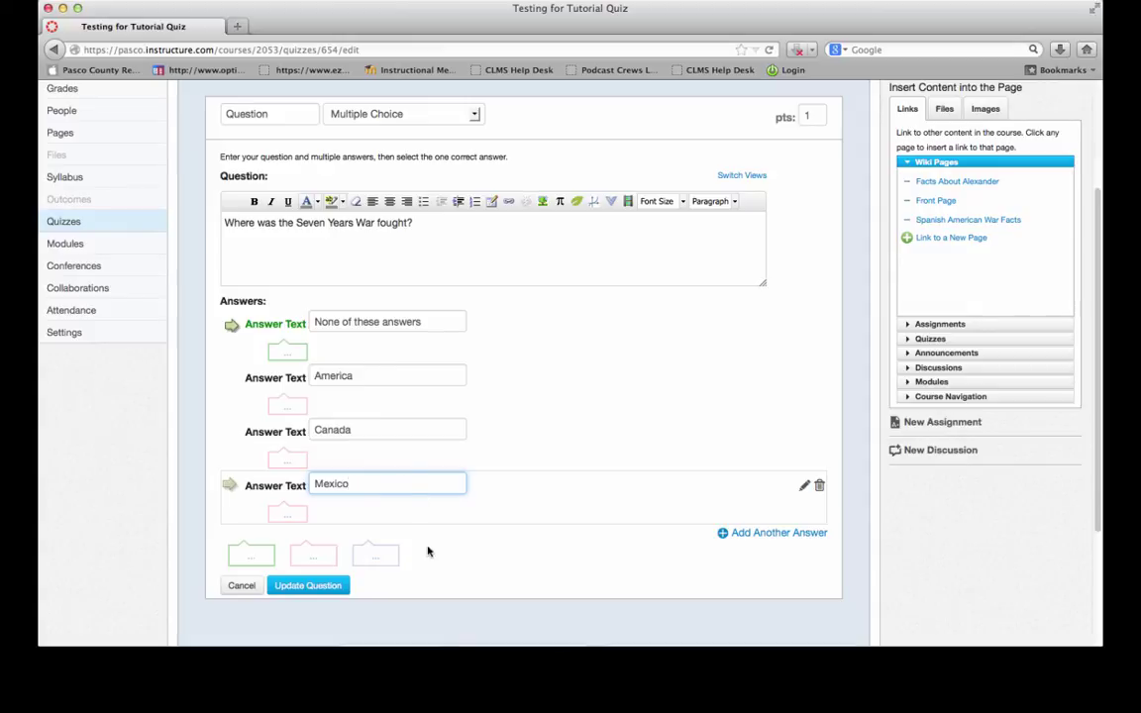
pyautogui.click(309, 587)
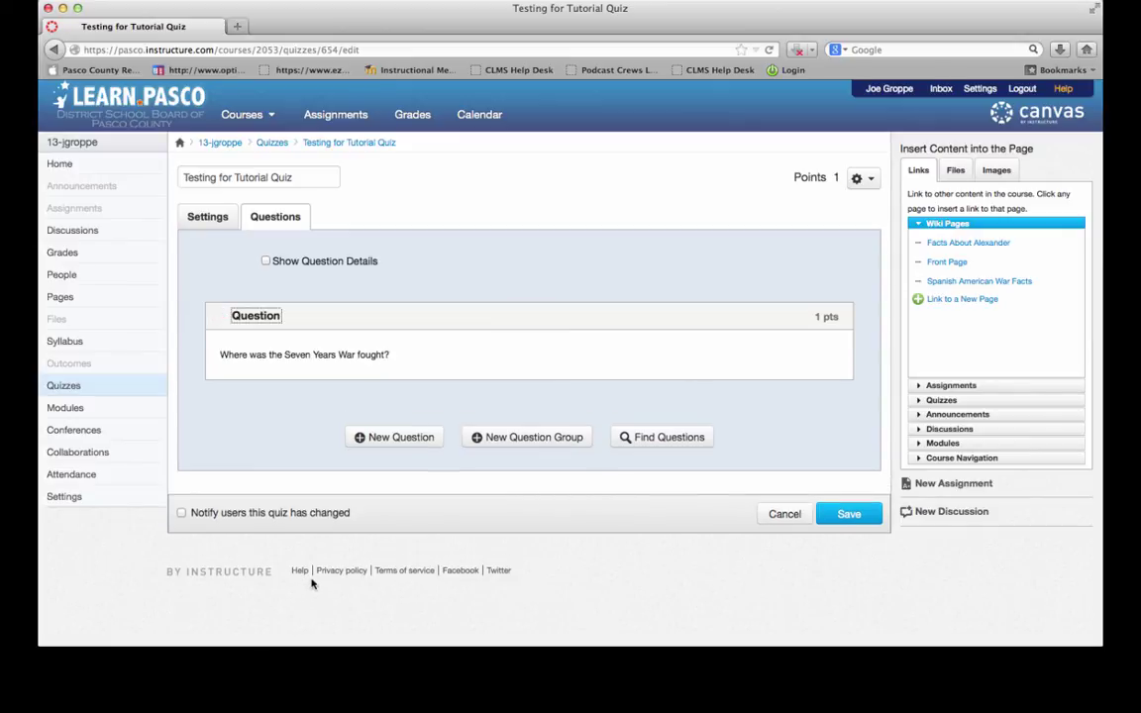
# Check the saved question in the list, then return to the quiz settings
pyautogui.click(247, 354)
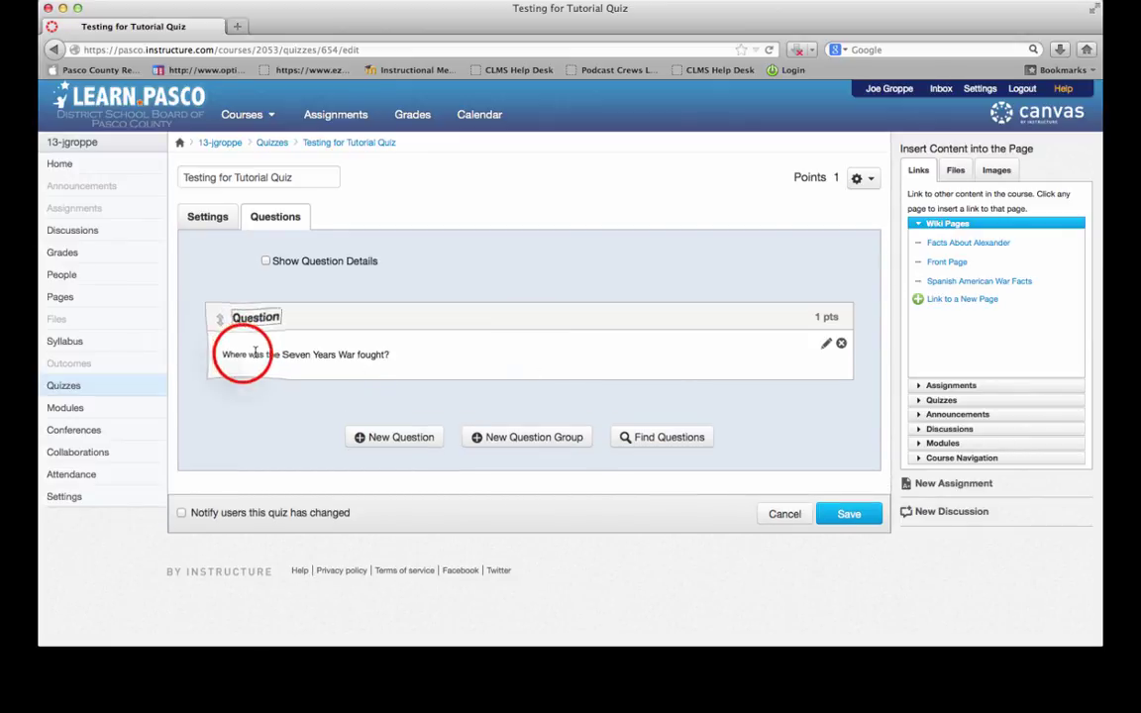
pyautogui.moveTo(235, 353); pyautogui.dragTo(431, 370)
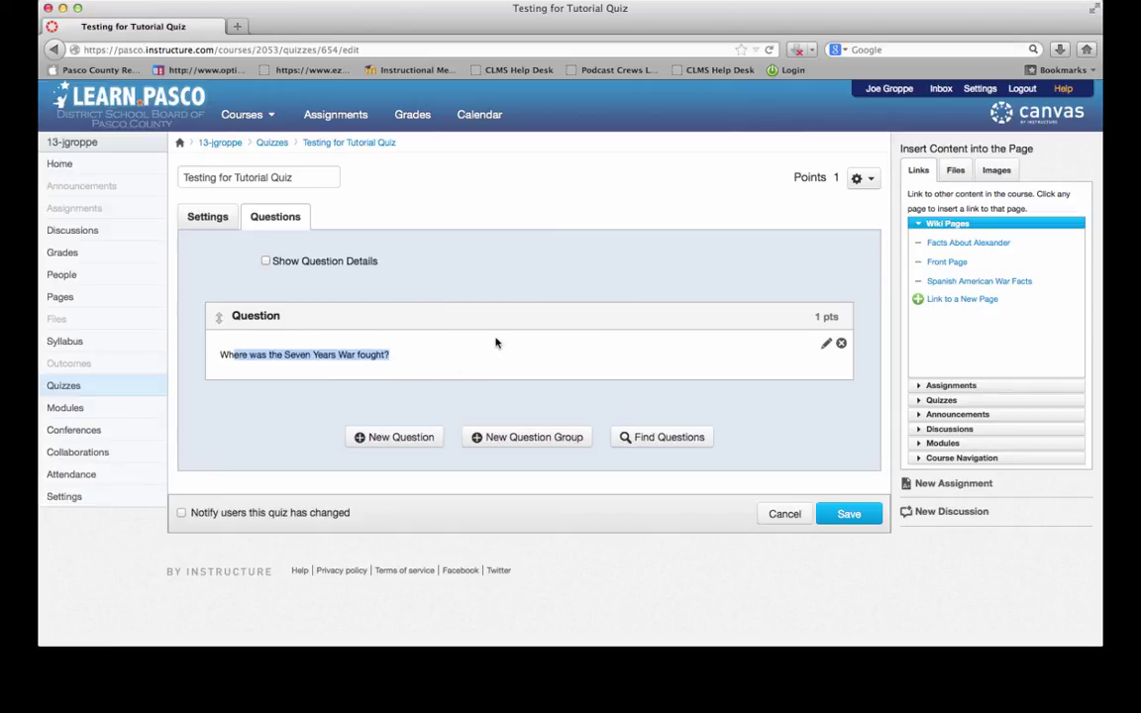
pyautogui.click(209, 217)
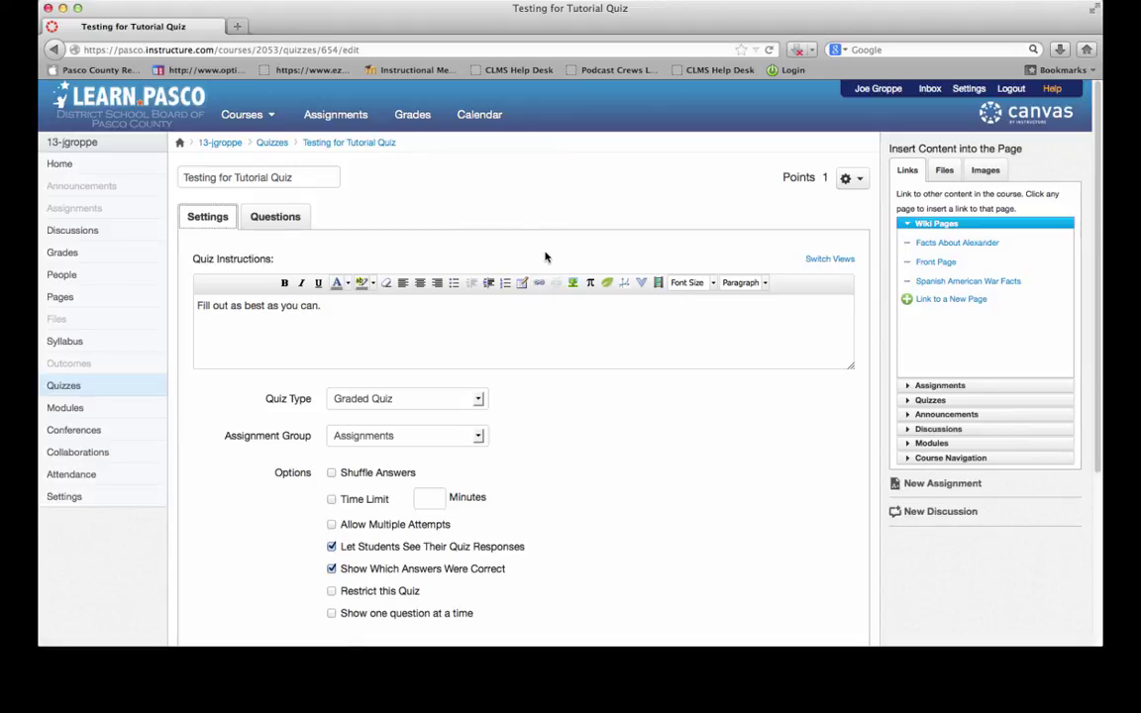
# Save 'Testing for Tutorial Quiz' from the settings page, leaving it unpublished
pyautogui.scroll(-5, 540, 253)
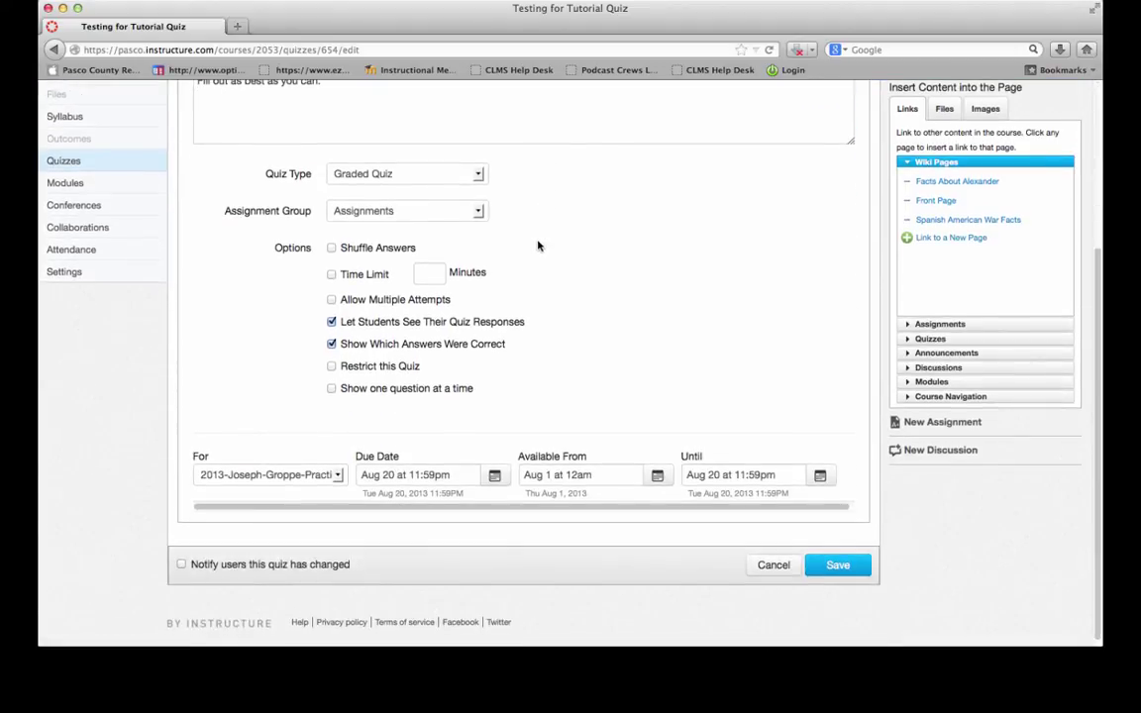
pyautogui.click(834, 567)
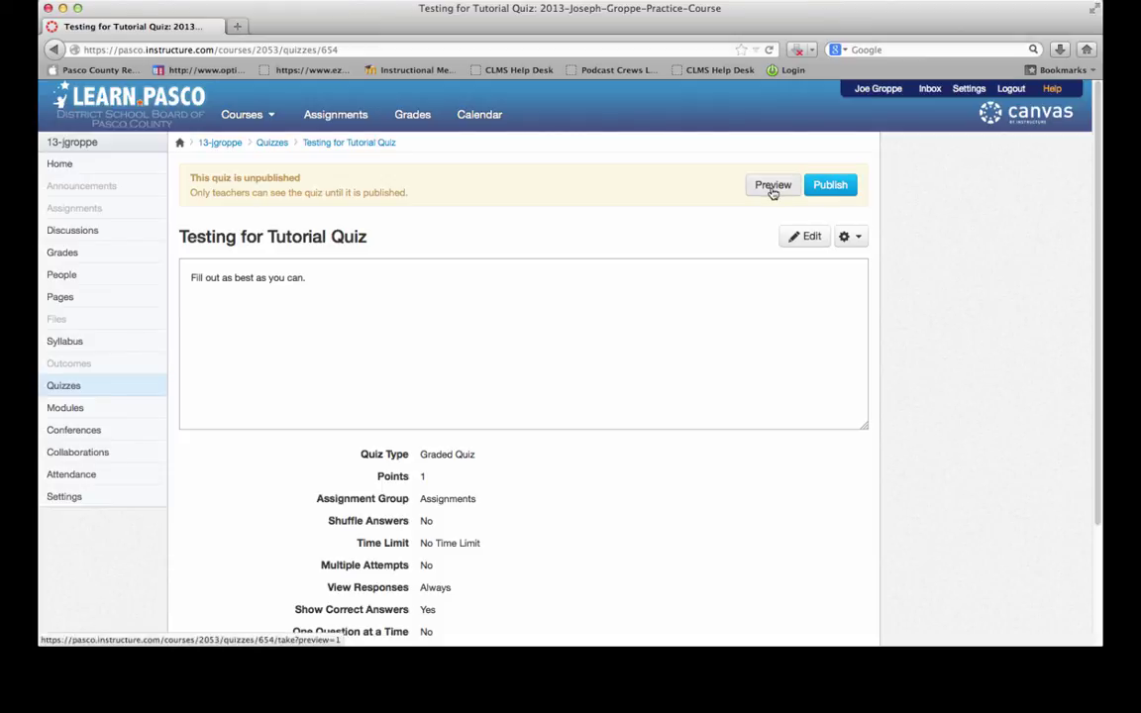
# Publish the quiz so the Take the Quiz option is available to students
pyautogui.click(820, 186)
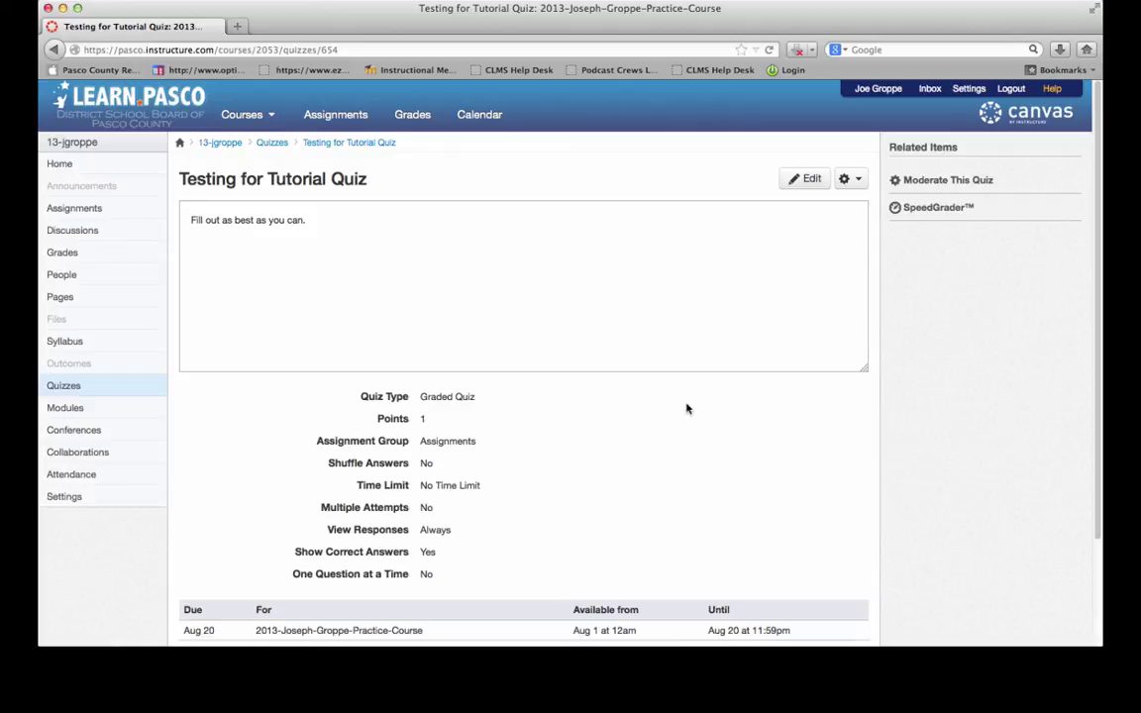
pyautogui.scroll(-2, 682, 434)
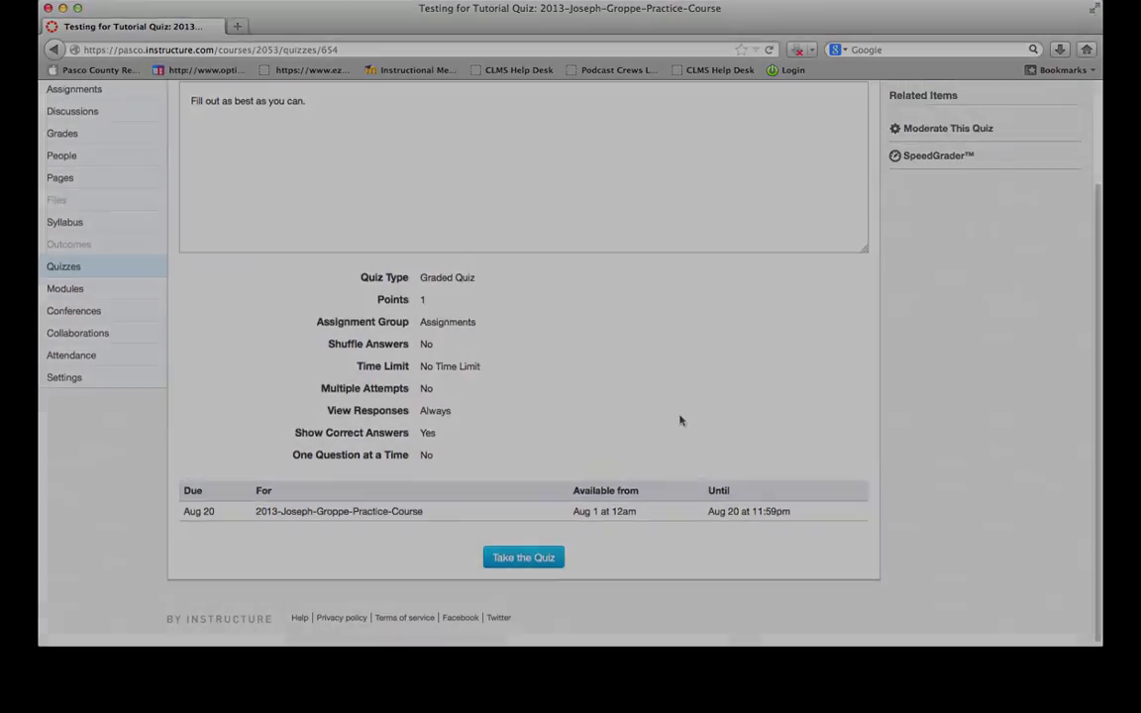